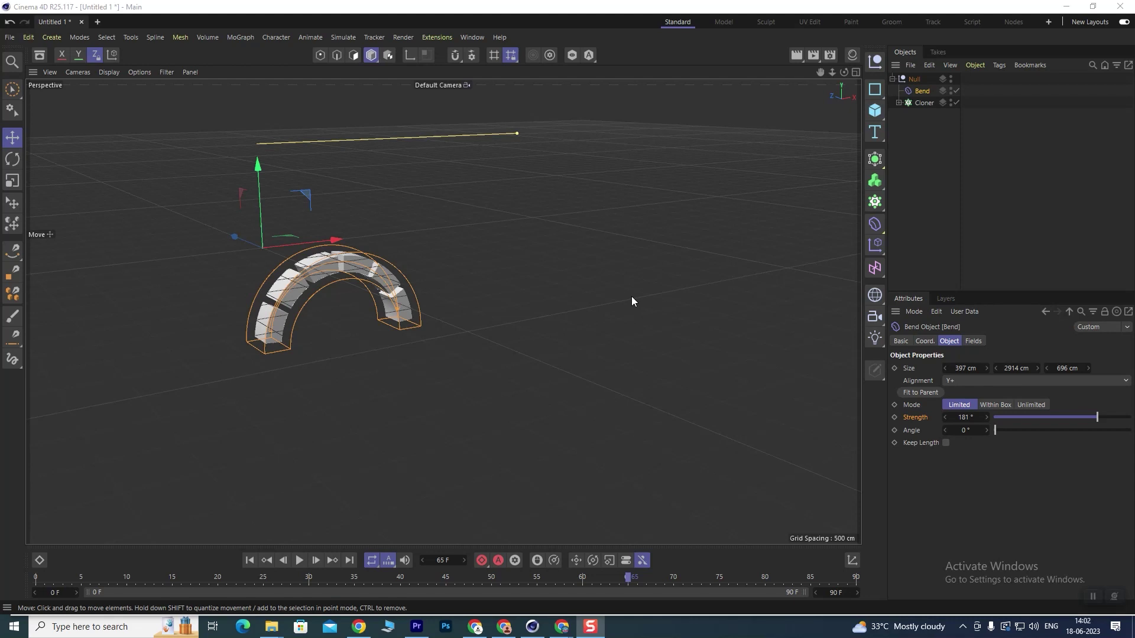
- Delete the Null group containing the Bend deformer and the Cloner
{"action": "left_click", "coordinate": [874, 224]}
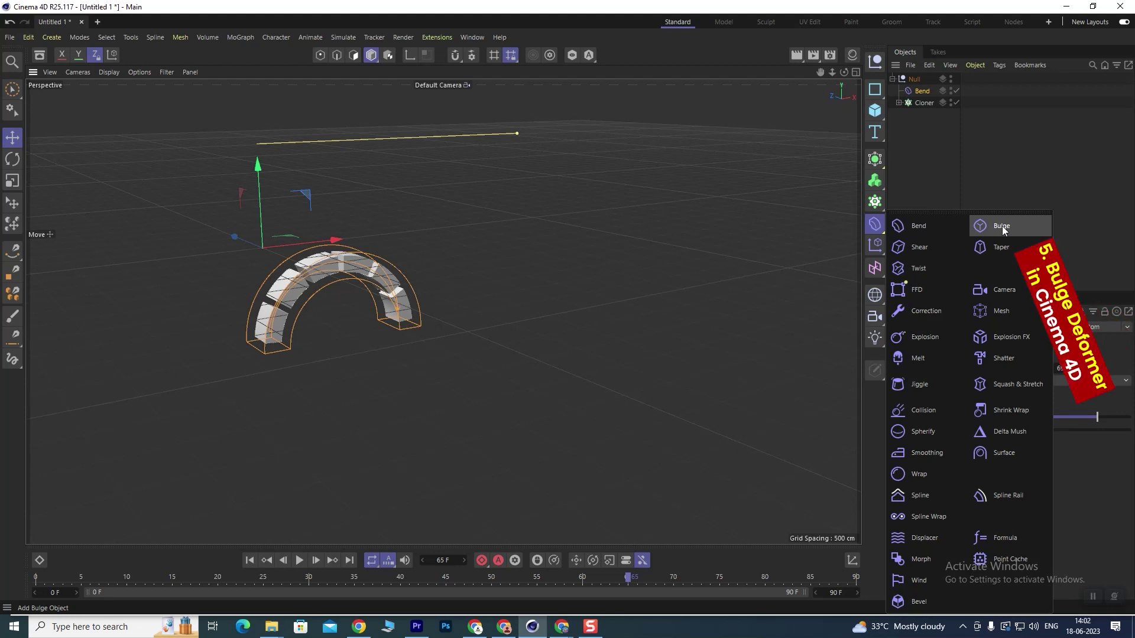
{"action": "left_click_drag", "start_coordinate": [449, 331], "coordinate": [441, 362], "text": "alt"}
{"action": "middle_click_drag", "start_coordinate": [440, 361], "coordinate": [515, 343], "text": "alt"}
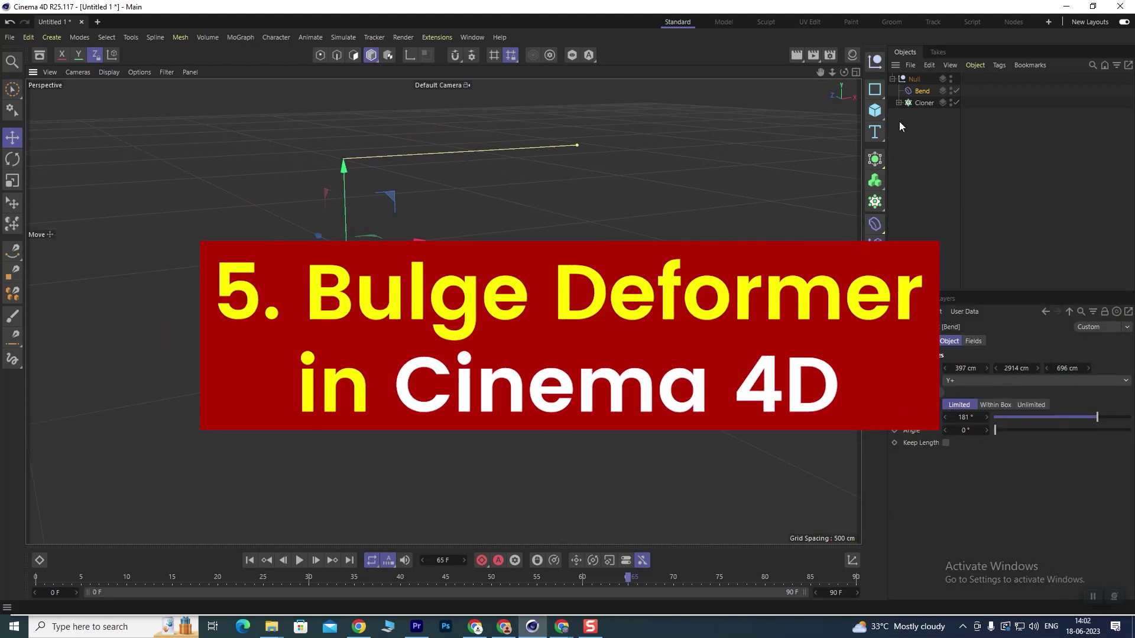
{"action": "left_click", "coordinate": [911, 79]}
{"action": "key", "text": "Delete"}
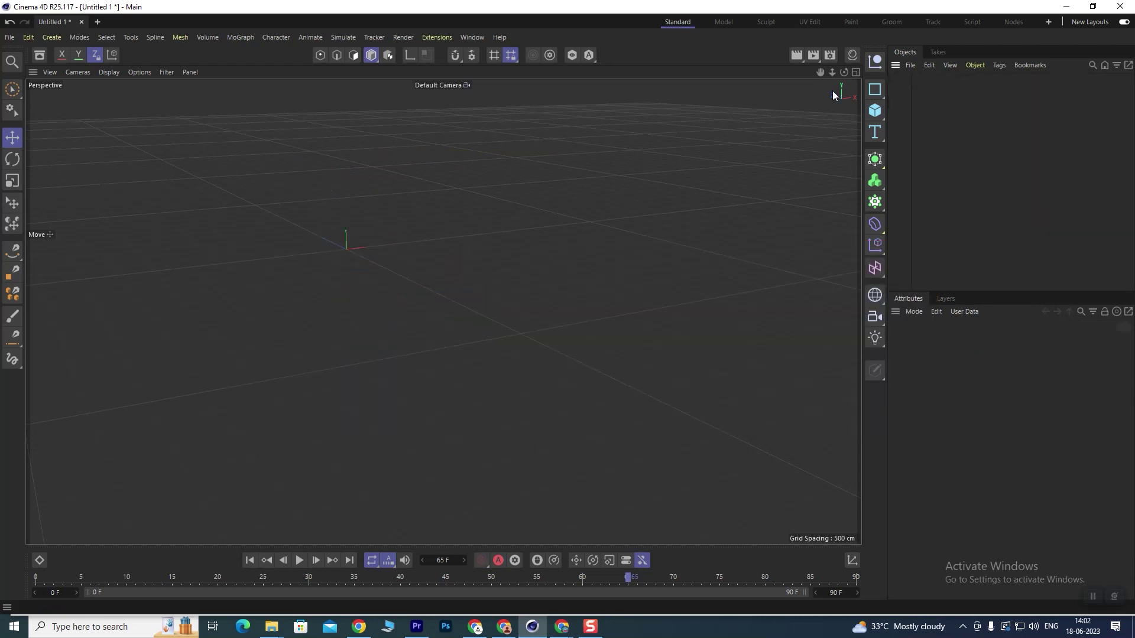
- Add a Cylinder primitive to the empty scene and raise it along the Y axis above the grid
{"action": "left_click", "coordinate": [875, 112]}
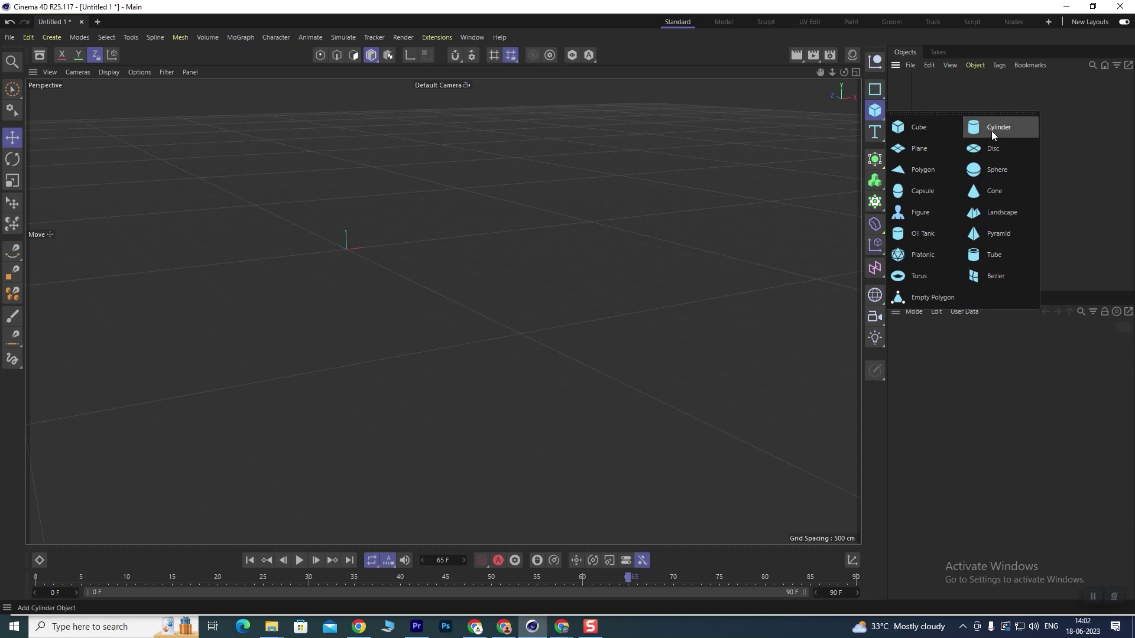
{"action": "left_click", "coordinate": [993, 130]}
{"action": "scroll", "coordinate": [344, 257], "scroll_direction": "up", "scroll_amount": 3}
{"action": "scroll", "coordinate": [385, 207], "scroll_direction": "up", "scroll_amount": 2}
{"action": "scroll", "coordinate": [328, 254], "scroll_direction": "up", "scroll_amount": 5}
{"action": "scroll", "coordinate": [328, 254], "scroll_direction": "up", "scroll_amount": 5}
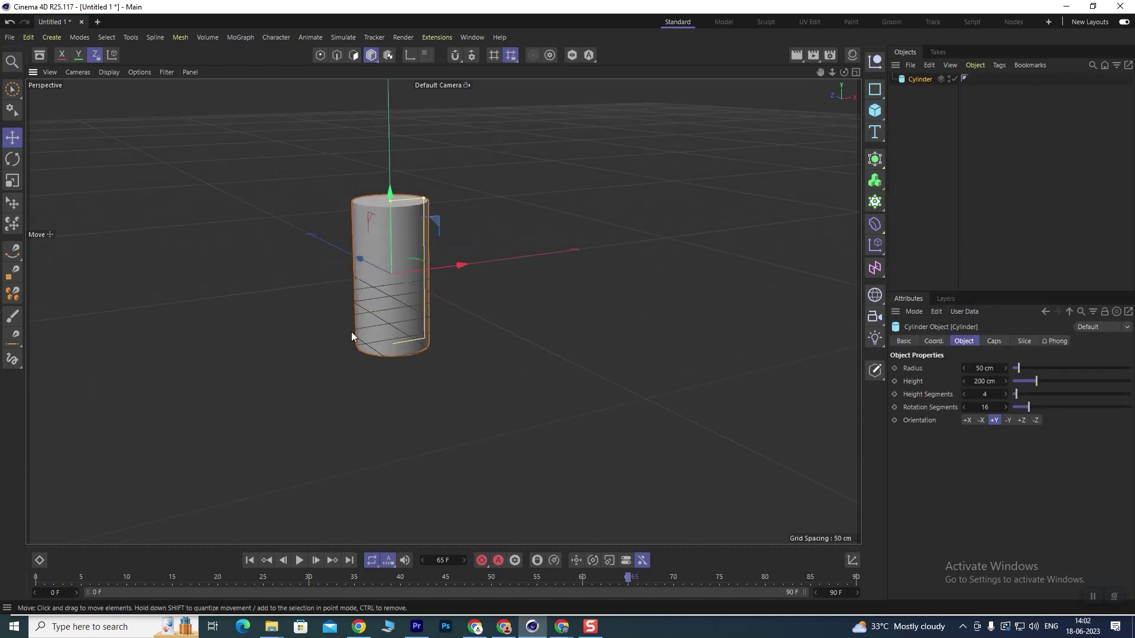
{"action": "left_click_drag", "start_coordinate": [381, 263], "coordinate": [391, 176]}
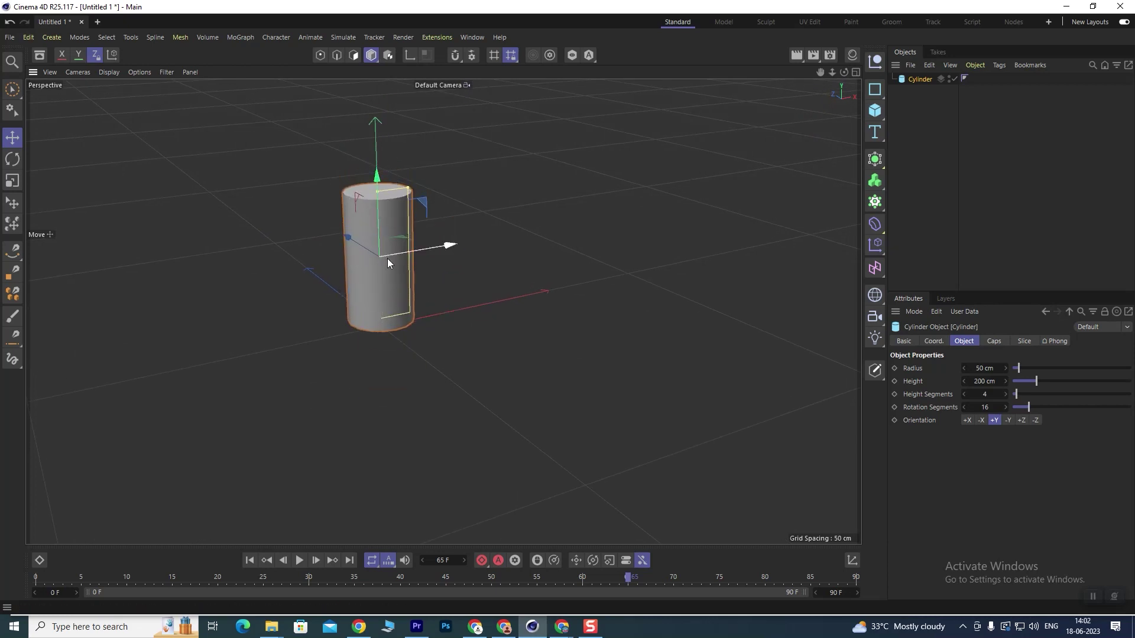
{"action": "key", "text": "n"}
{"action": "key", "text": "m"}
{"action": "key", "text": "b"}
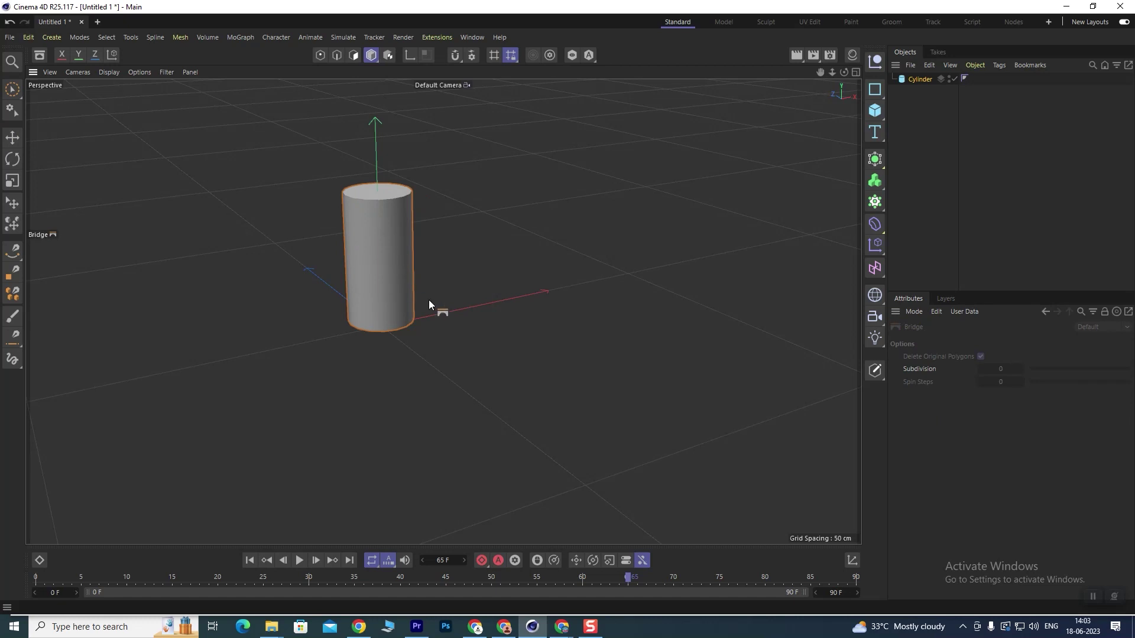
{"action": "key", "text": "n"}
- Set the cylinder's height segments to 21 and display the viewport with Gouraud Shading (Lines)
{"action": "left_click", "coordinate": [920, 78]}
{"action": "left_click_drag", "start_coordinate": [987, 392], "coordinate": [1028, 392]}
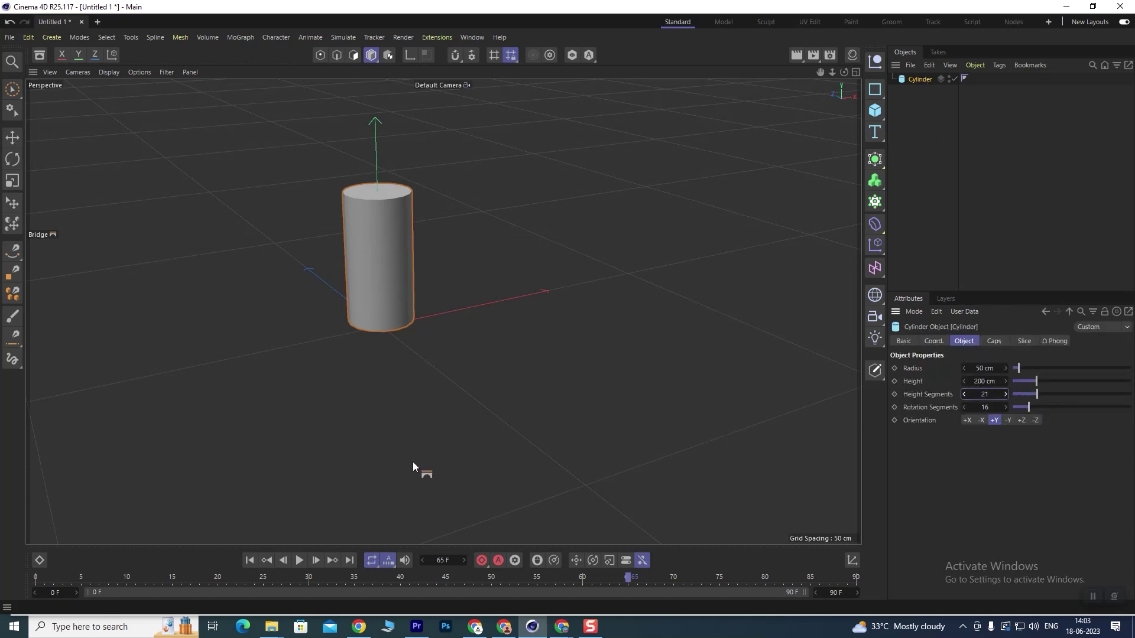
{"action": "key", "text": "e"}
{"action": "key", "text": "n"}
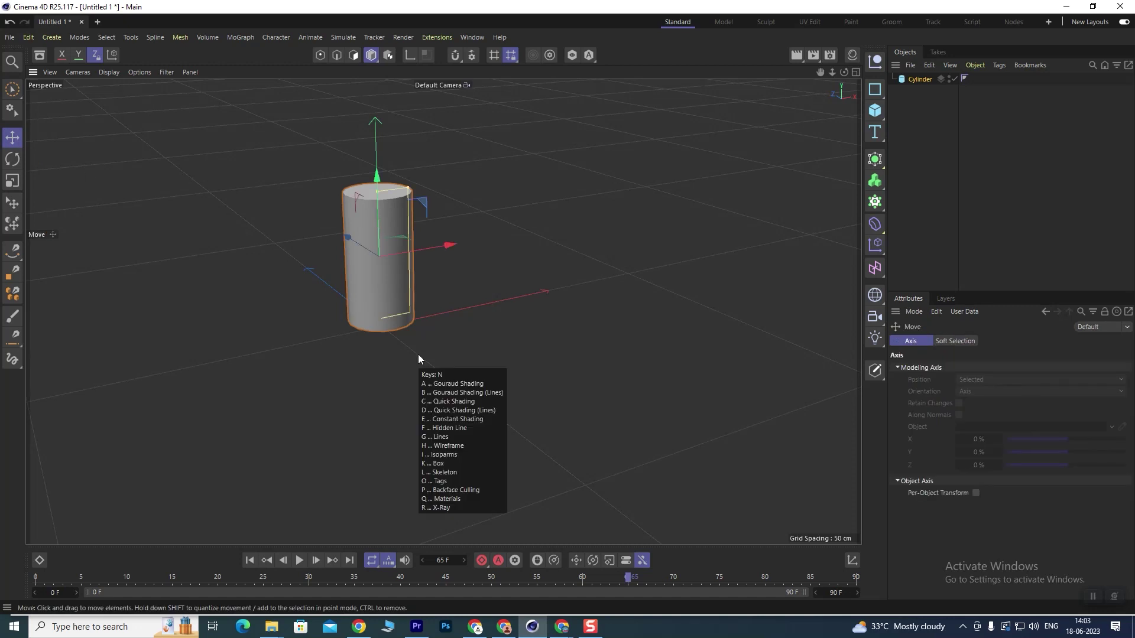
{"action": "key", "text": "b"}
{"action": "scroll", "coordinate": [381, 242], "scroll_direction": "up", "scroll_amount": 5}
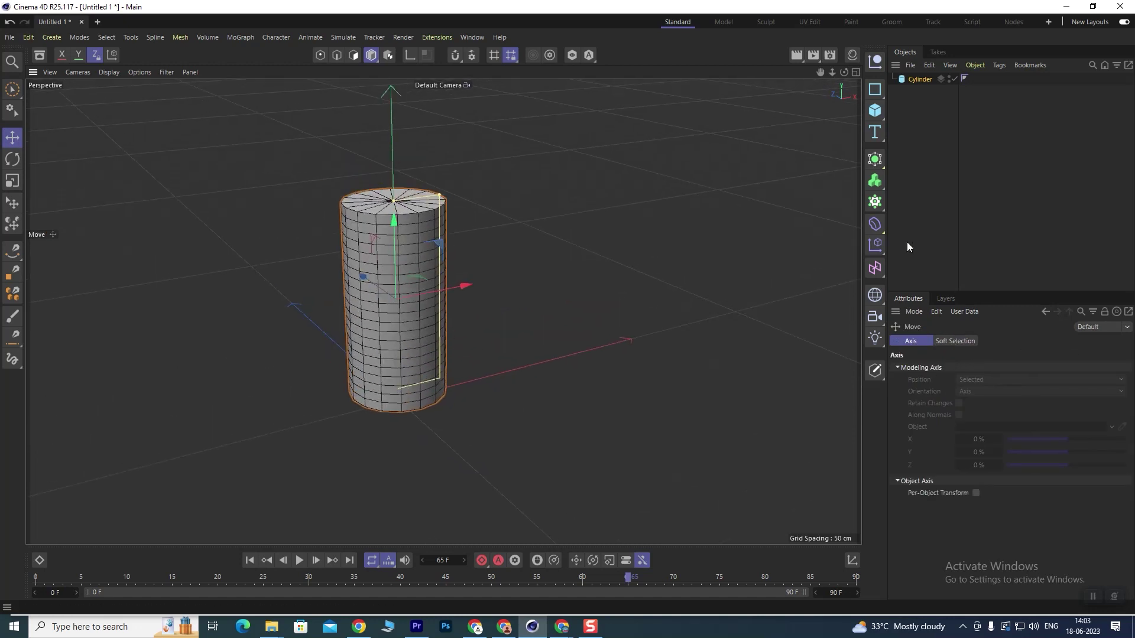
- Set the cylinder's height segments to 49 and its rotation segments to 61
{"action": "left_click", "coordinate": [920, 78]}
{"action": "double_click", "coordinate": [984, 394]}
{"action": "type", "text": "31"}
{"action": "key", "text": "Return"}
{"action": "mouse_move", "coordinate": [1005, 394]}
{"action": "left_mouse_down"}
{"action": "mouse_move", "coordinate": [1032, 394]}
{"action": "mouse_move", "coordinate": [983, 408]}
{"action": "mouse_move", "coordinate": [1010, 407]}
{"action": "left_mouse_up"}
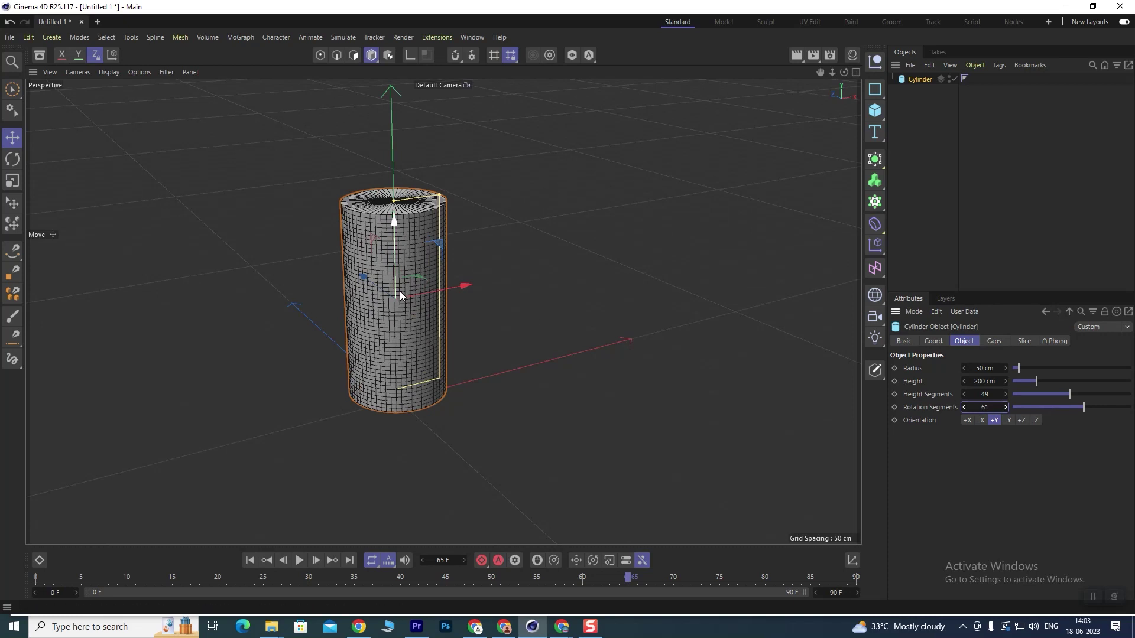
- Add a Bulge deformer as a child of the cylinder and set its strength to 69%
{"action": "left_click_drag", "start_coordinate": [385, 224], "coordinate": [425, 351], "text": "alt"}
{"action": "left_click", "coordinate": [882, 222]}
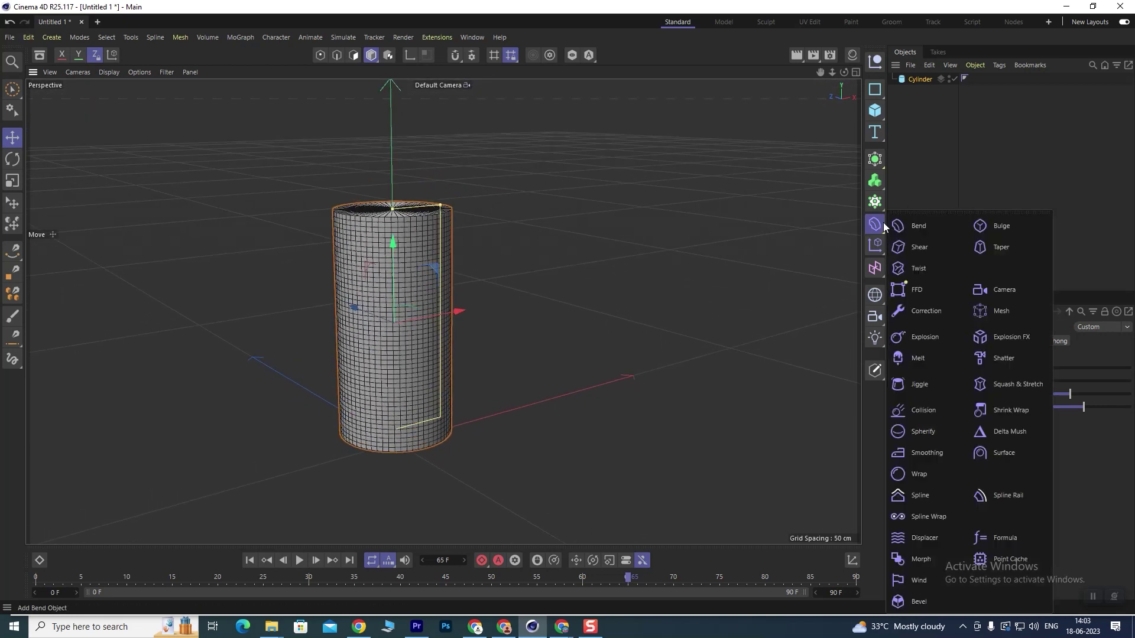
{"action": "left_click", "coordinate": [994, 227]}
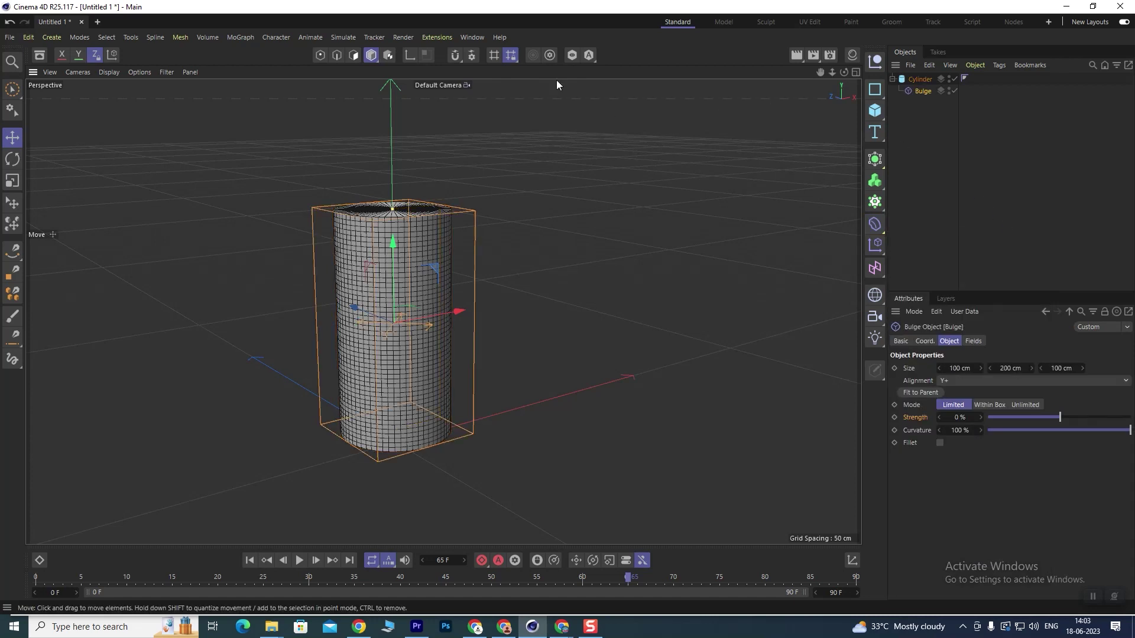
{"action": "left_click_drag", "start_coordinate": [455, 282], "coordinate": [420, 367], "text": "alt"}
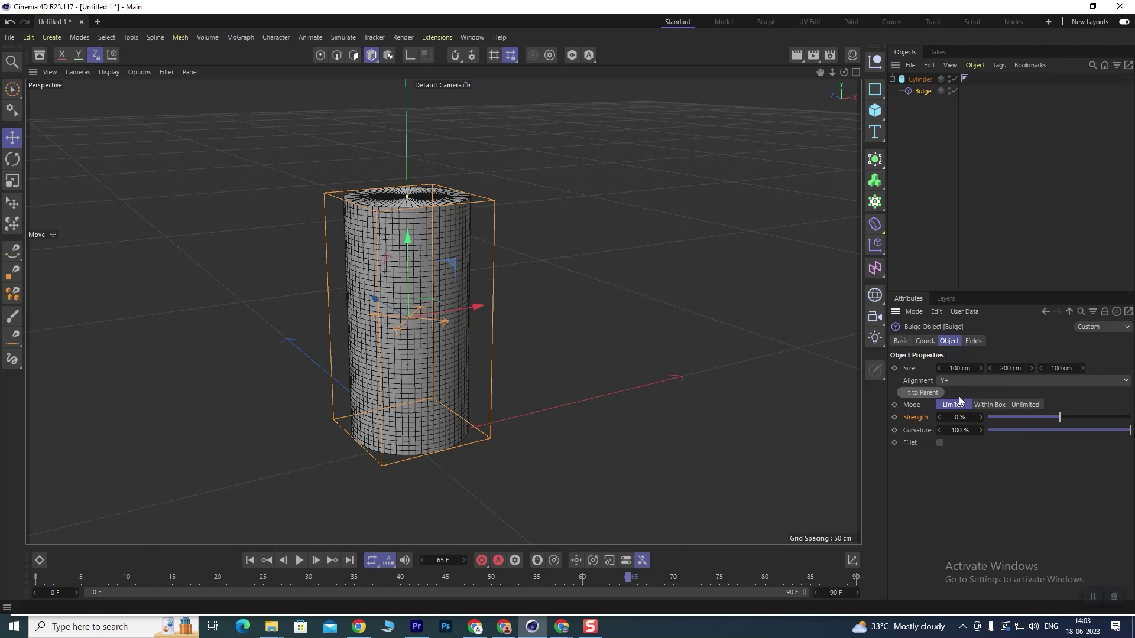
{"action": "left_click_drag", "start_coordinate": [956, 418], "coordinate": [997, 418]}
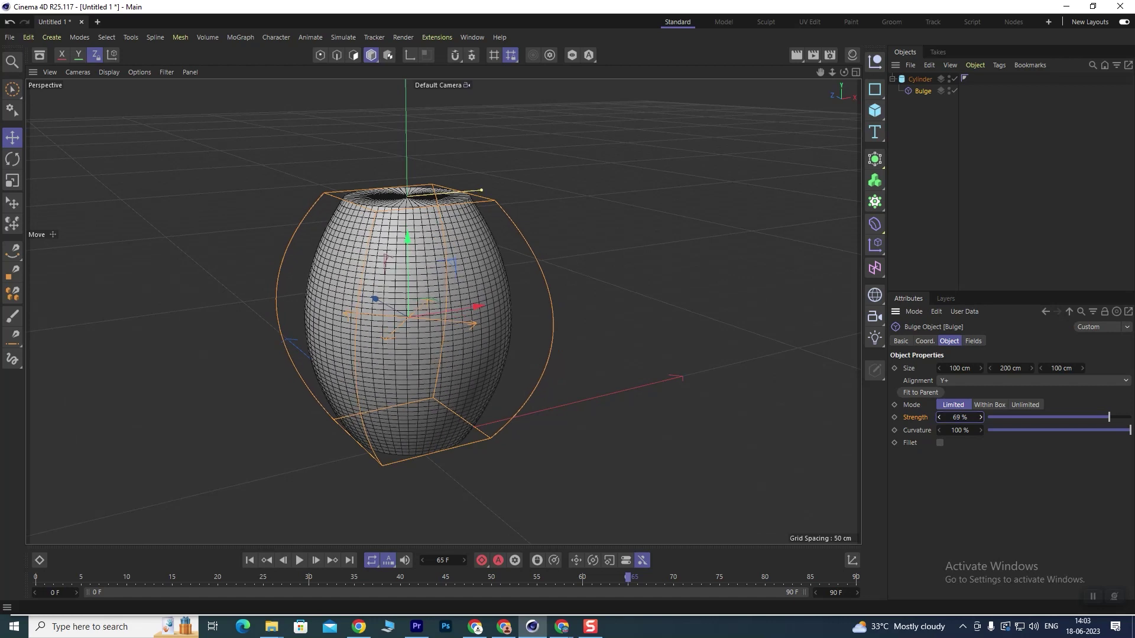
{"action": "left_click_drag", "start_coordinate": [281, 319], "coordinate": [448, 305], "text": "alt"}
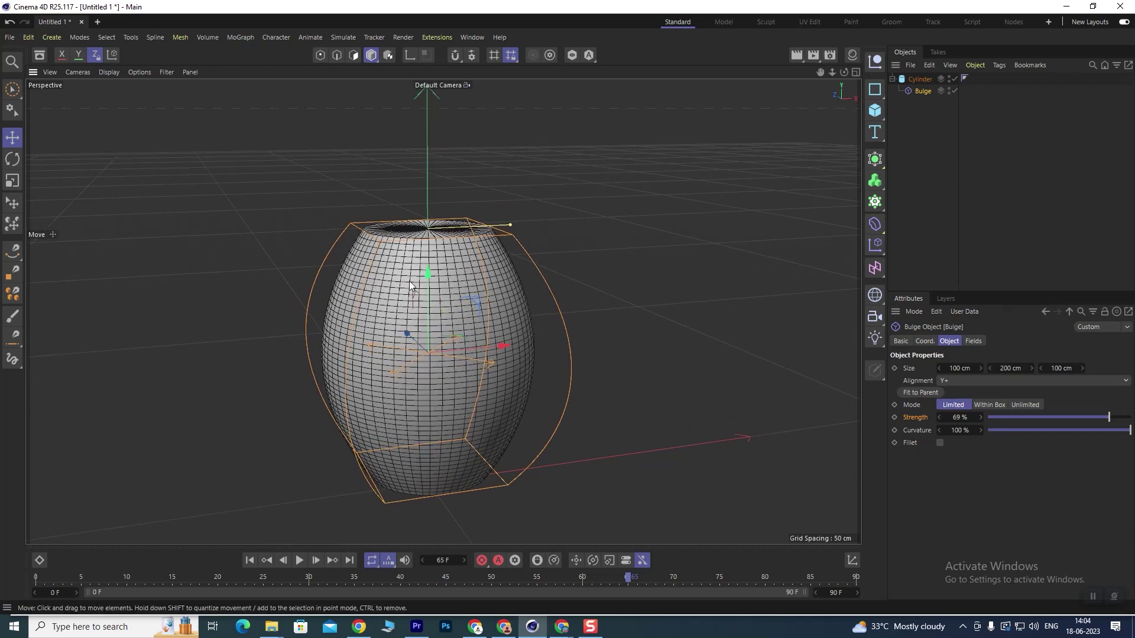
- Move the Bulge deformer down to the cylinder's base and set its strength to 93% and curvature to 301%
{"action": "left_click_drag", "start_coordinate": [429, 271], "coordinate": [448, 446]}
{"action": "left_click_drag", "start_coordinate": [535, 413], "coordinate": [476, 403], "text": "alt"}
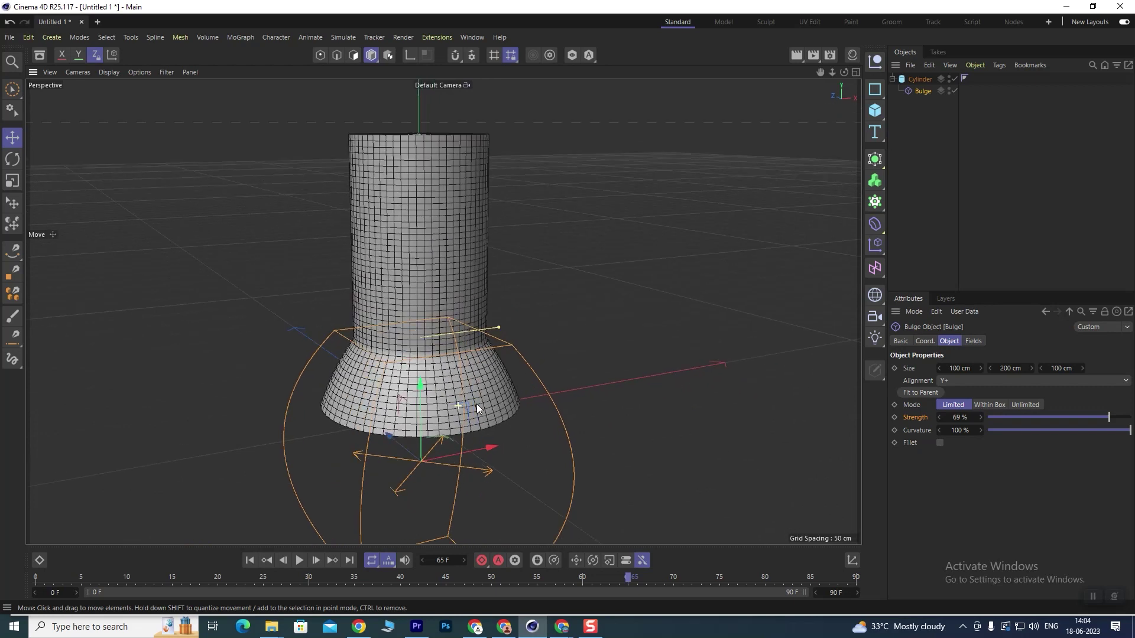
{"action": "left_click_drag", "start_coordinate": [949, 418], "coordinate": [1015, 430]}
{"action": "scroll", "coordinate": [509, 336], "scroll_direction": "down", "scroll_amount": 4}
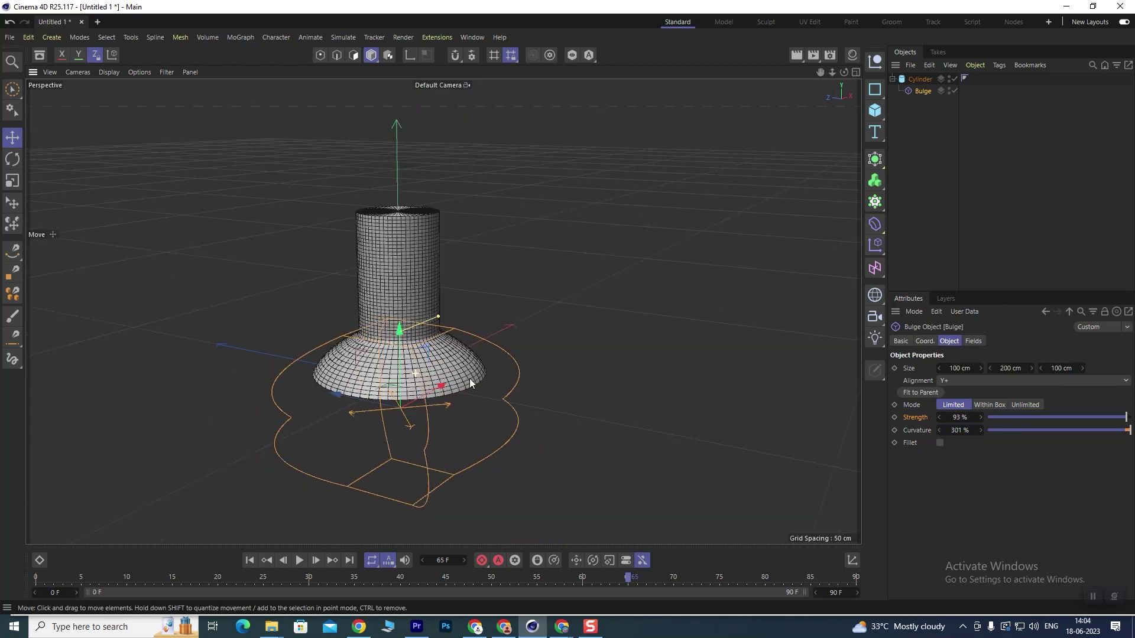
{"action": "left_click_drag", "start_coordinate": [469, 379], "coordinate": [424, 383], "text": "alt"}
- Move the Bulge deformer back up to the middle of the cylinder and set its Y size to 139 cm
{"action": "mouse_move", "coordinate": [437, 323]}
{"action": "left_mouse_down"}
{"action": "mouse_move", "coordinate": [453, 219]}
{"action": "mouse_move", "coordinate": [462, 306]}
{"action": "mouse_move", "coordinate": [463, 293]}
{"action": "mouse_move", "coordinate": [435, 331]}
{"action": "left_mouse_up"}
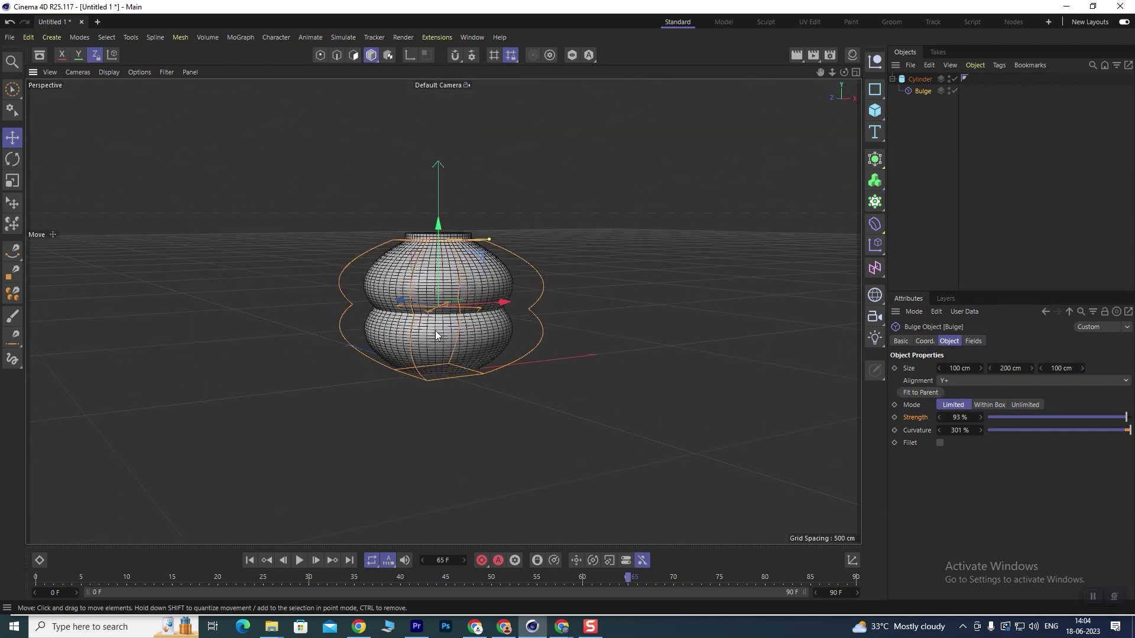
{"action": "scroll", "coordinate": [461, 300], "scroll_direction": "up", "scroll_amount": 2}
{"action": "middle_click_drag", "start_coordinate": [462, 303], "coordinate": [458, 379], "text": "alt"}
{"action": "mouse_move", "coordinate": [459, 380]}
{"action": "left_mouse_down", "text": "alt"}
{"action": "mouse_move", "coordinate": [409, 421]}
{"action": "mouse_move", "coordinate": [461, 350]}
{"action": "mouse_move", "coordinate": [482, 343]}
{"action": "mouse_move", "coordinate": [473, 368]}
{"action": "left_mouse_up", "text": "alt"}
{"action": "scroll", "coordinate": [463, 347], "scroll_direction": "up", "scroll_amount": 2}
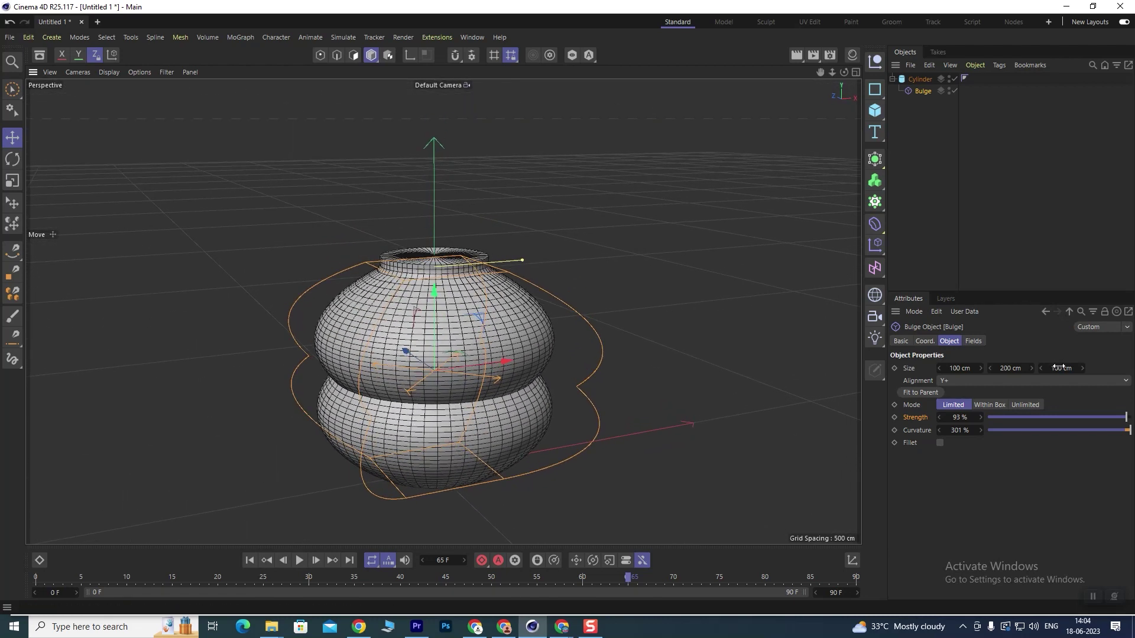
{"action": "left_click_drag", "start_coordinate": [1059, 367], "coordinate": [973, 368]}
{"action": "key", "text": "ctrl+z"}
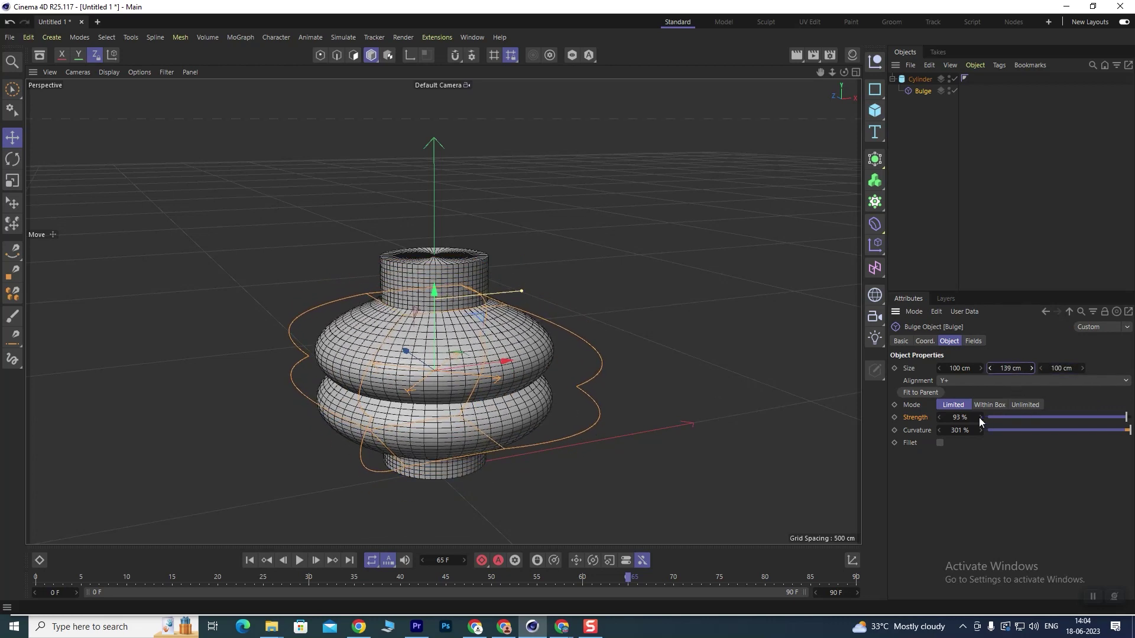
- Set the Bulge deformer's curvature to 450% and its strength to 43%
{"action": "left_click_drag", "start_coordinate": [1086, 431], "coordinate": [1115, 430]}
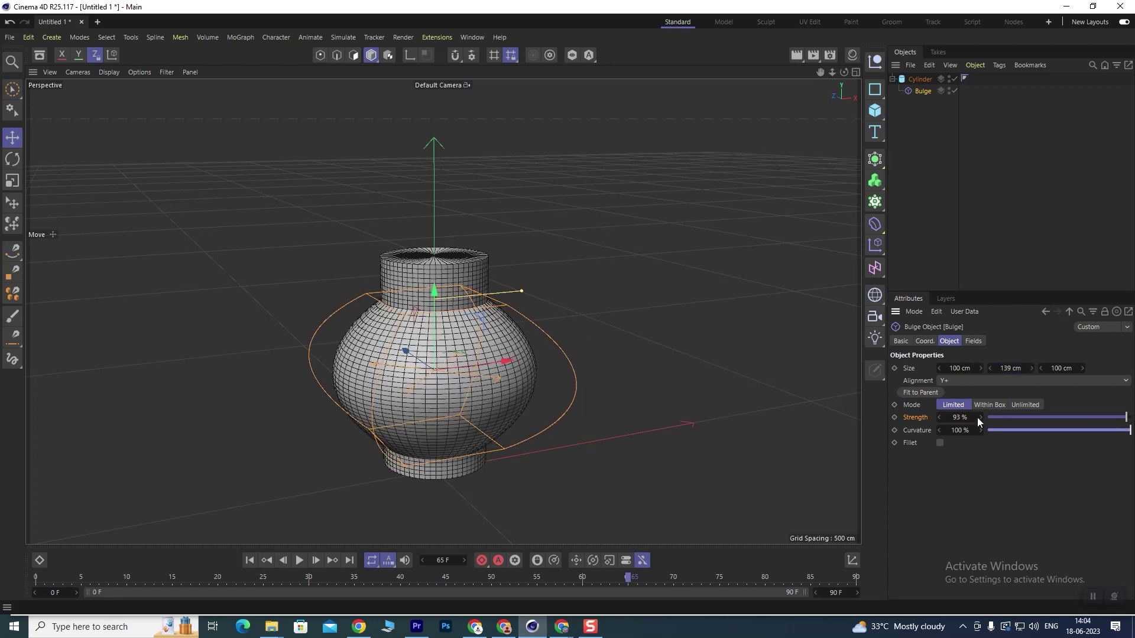
{"action": "left_click_drag", "start_coordinate": [956, 430], "coordinate": [1049, 429]}
{"action": "left_click_drag", "start_coordinate": [949, 414], "coordinate": [920, 414]}
{"action": "scroll", "coordinate": [440, 335], "scroll_direction": "down", "scroll_amount": 3}
{"action": "left_click_drag", "start_coordinate": [434, 374], "coordinate": [434, 343], "text": "alt"}
{"action": "scroll", "coordinate": [434, 375], "scroll_direction": "up", "scroll_amount": 5}
{"action": "middle_click_drag", "start_coordinate": [456, 367], "coordinate": [459, 354], "text": "alt"}
{"action": "left_click_drag", "start_coordinate": [451, 382], "coordinate": [445, 389], "text": "alt"}
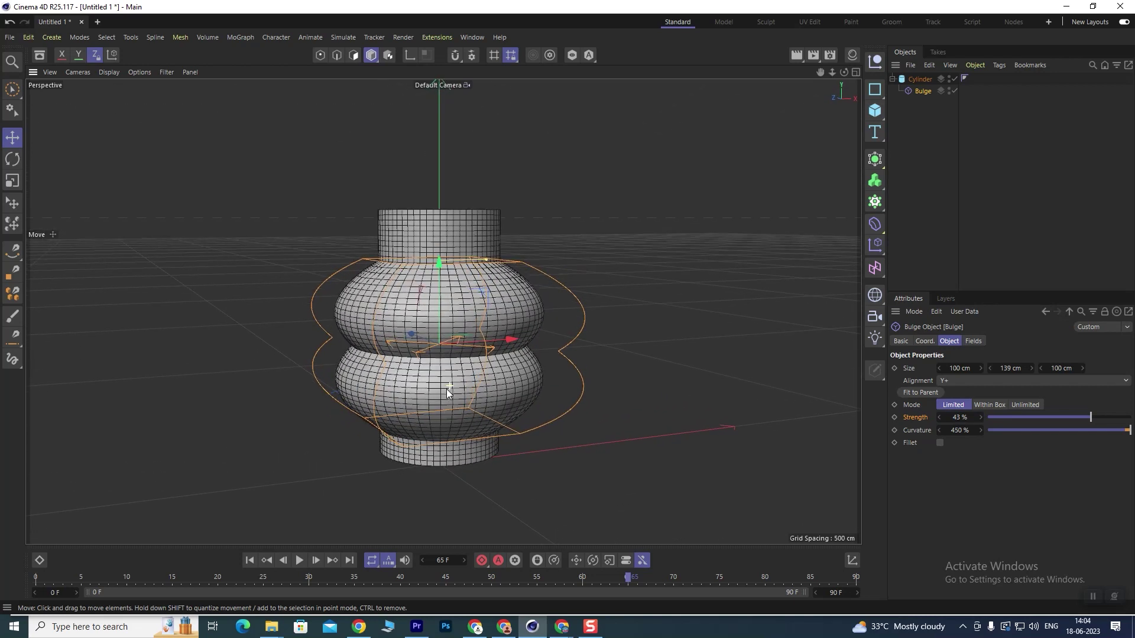
- Move the Bulge deformer slightly upward along the cylinder
{"action": "left_click_drag", "start_coordinate": [438, 266], "coordinate": [438, 257]}
{"action": "left_click_drag", "start_coordinate": [427, 341], "coordinate": [447, 378], "text": "alt"}
{"action": "scroll", "coordinate": [444, 285], "scroll_direction": "up", "scroll_amount": 4}
{"action": "left_click_drag", "start_coordinate": [445, 284], "coordinate": [382, 351], "text": "alt"}
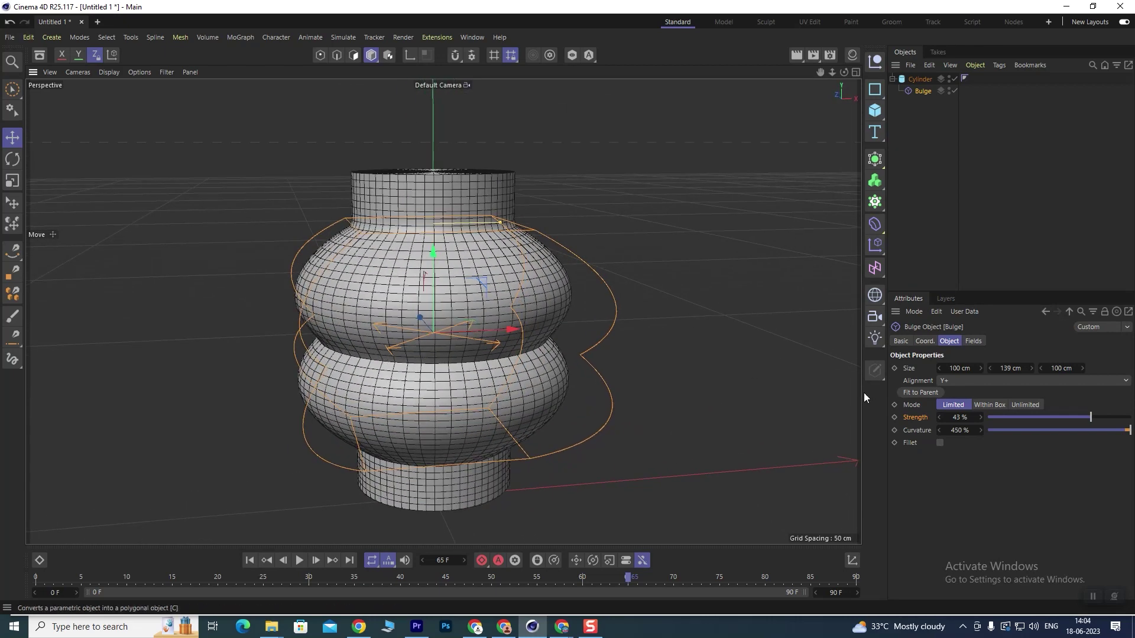
- Enable the Fillet option on the Bulge deformer to smooth where the bulge meets the cylinder
{"action": "scroll", "coordinate": [427, 209], "scroll_direction": "up", "scroll_amount": 3}
{"action": "scroll", "coordinate": [426, 210], "scroll_direction": "up", "scroll_amount": 3}
{"action": "left_click_drag", "start_coordinate": [376, 278], "coordinate": [423, 306], "text": "alt"}
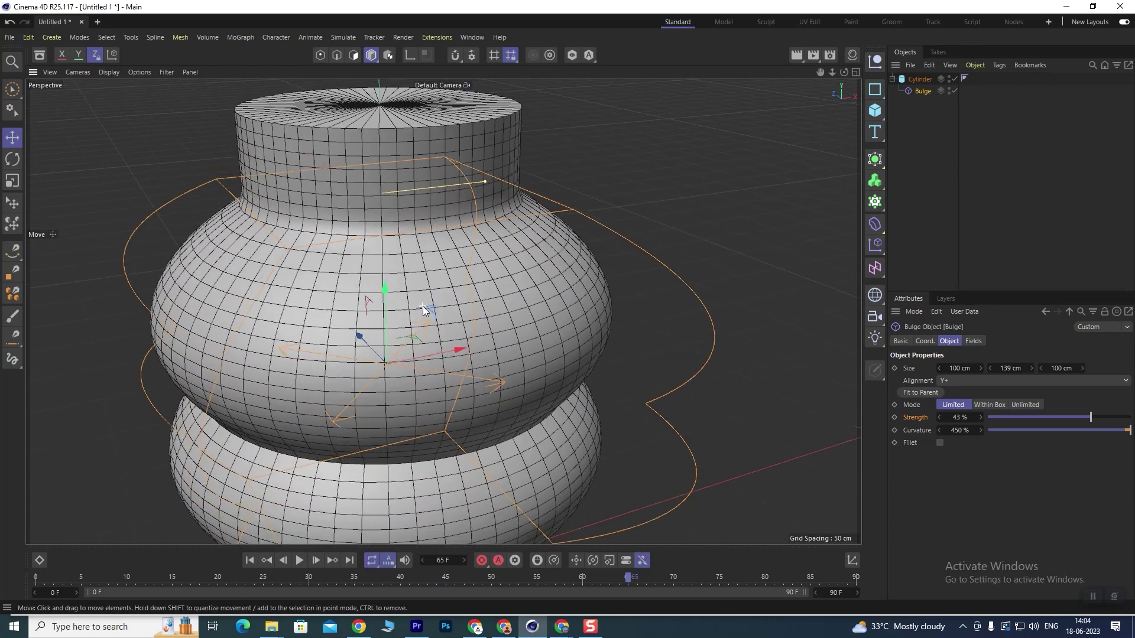
{"action": "scroll", "coordinate": [425, 308], "scroll_direction": "down", "scroll_amount": 4}
{"action": "middle_click_drag", "start_coordinate": [426, 477], "coordinate": [446, 392], "text": "alt"}
{"action": "left_click_drag", "start_coordinate": [446, 397], "coordinate": [505, 428], "text": "alt"}
{"action": "left_click", "coordinate": [939, 442]}
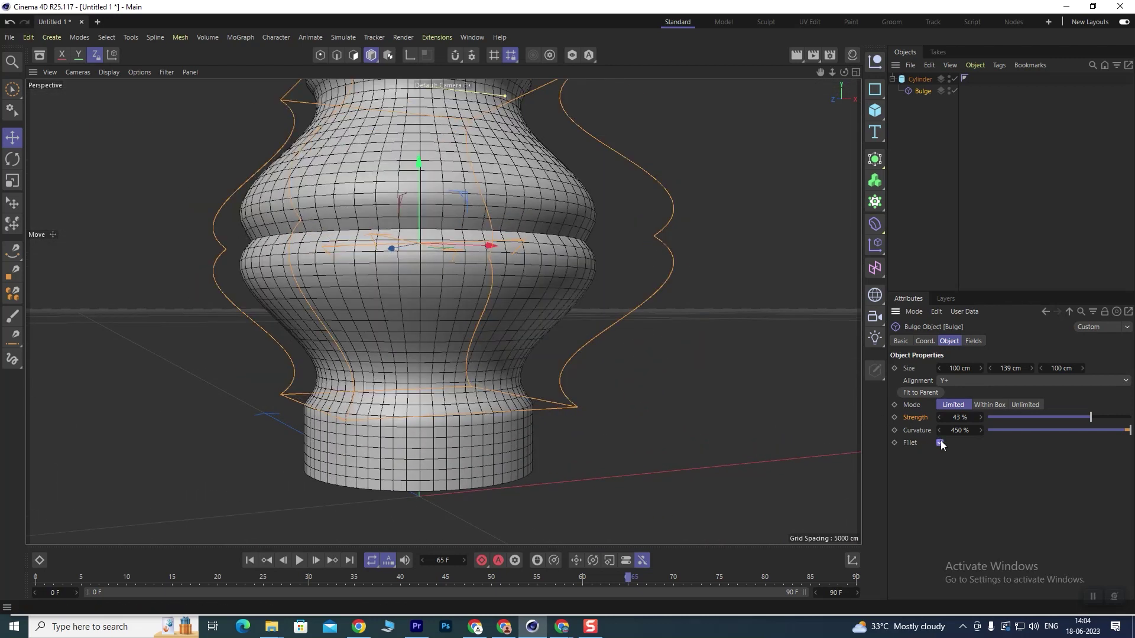
{"action": "left_click_drag", "start_coordinate": [338, 333], "coordinate": [365, 351], "text": "alt"}
{"action": "middle_click_drag", "start_coordinate": [397, 172], "coordinate": [408, 289], "text": "alt"}
{"action": "mouse_move", "coordinate": [366, 321]}
{"action": "left_mouse_down", "text": "alt"}
{"action": "mouse_move", "coordinate": [381, 331]}
{"action": "mouse_move", "coordinate": [371, 335]}
{"action": "left_mouse_up", "text": "alt"}
- Set the Bulge deformer's strength to 29% and its Y size to 174 cm
{"action": "mouse_move", "coordinate": [952, 417]}
{"action": "left_mouse_down"}
{"action": "mouse_move", "coordinate": [928, 417]}
{"action": "mouse_move", "coordinate": [939, 418]}
{"action": "left_mouse_up"}
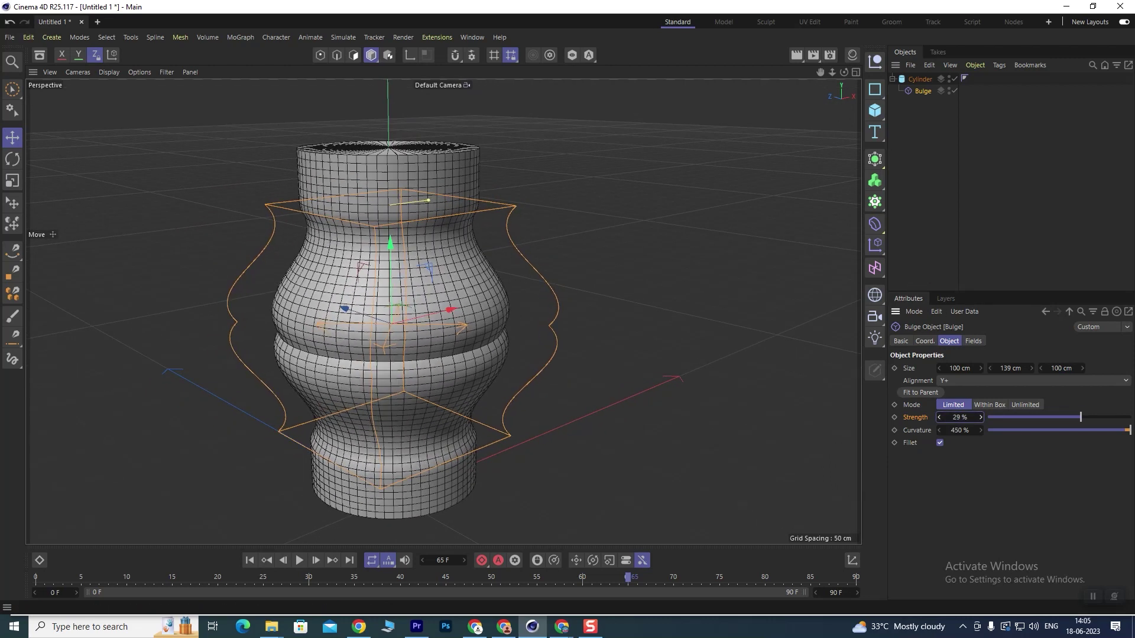
{"action": "left_click_drag", "start_coordinate": [401, 262], "coordinate": [350, 299], "text": "alt"}
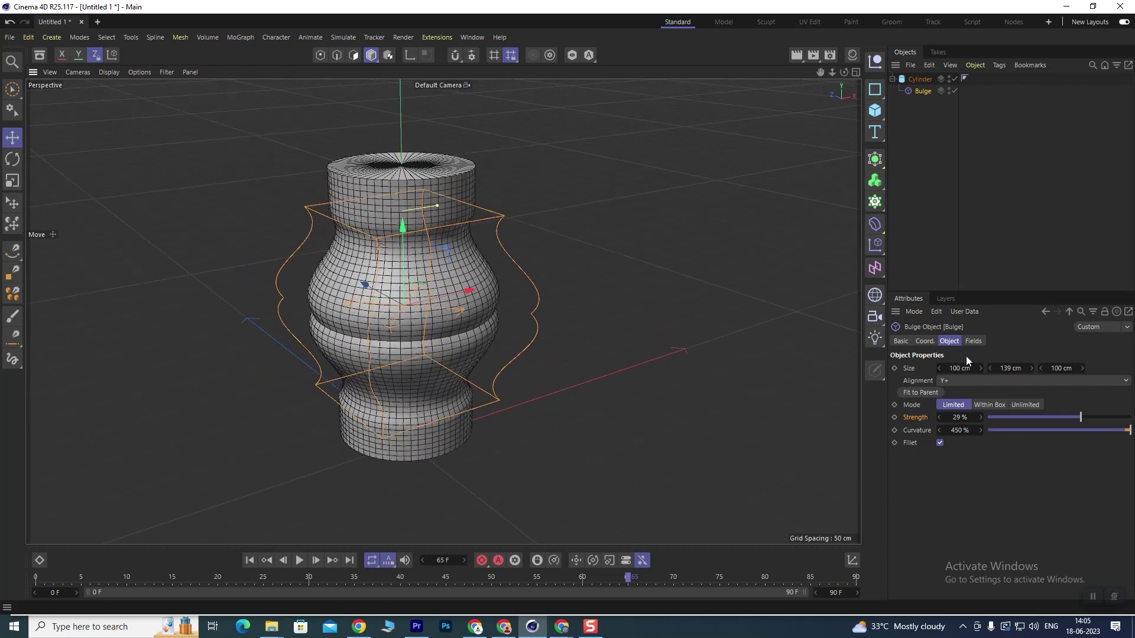
{"action": "left_click_drag", "start_coordinate": [1010, 370], "coordinate": [1031, 369]}
{"action": "scroll", "coordinate": [402, 258], "scroll_direction": "up", "scroll_amount": 2}
{"action": "left_click_drag", "start_coordinate": [402, 258], "coordinate": [392, 285], "text": "alt"}
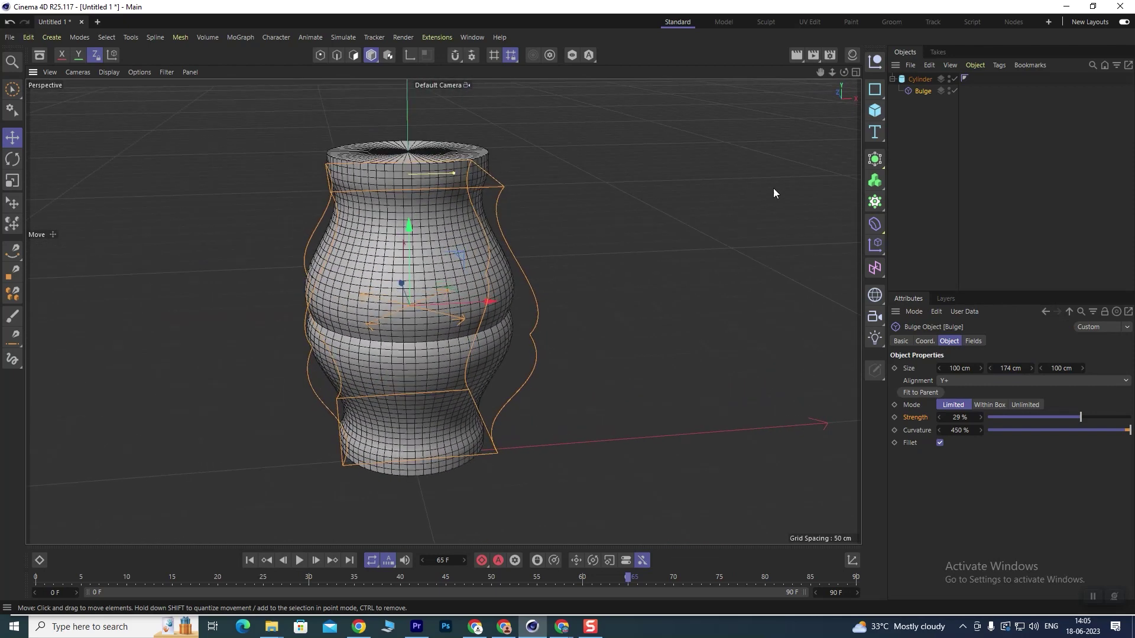
- Check the Bulge deformer's field settings, then return to its object properties
{"action": "left_click", "coordinate": [974, 342]}
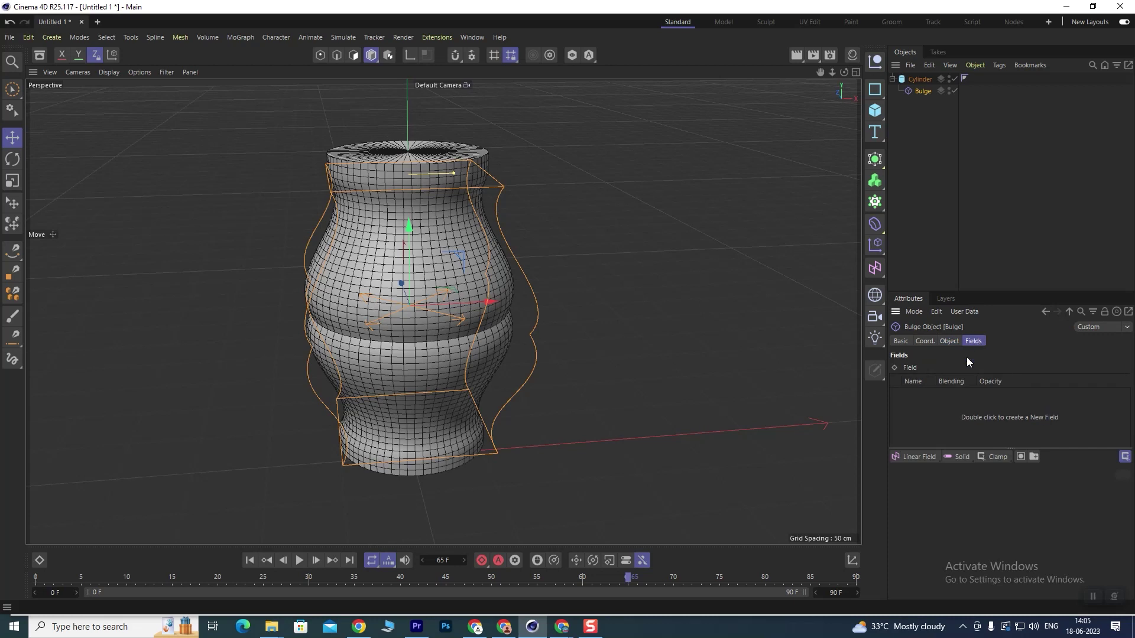
{"action": "left_click", "coordinate": [949, 341]}
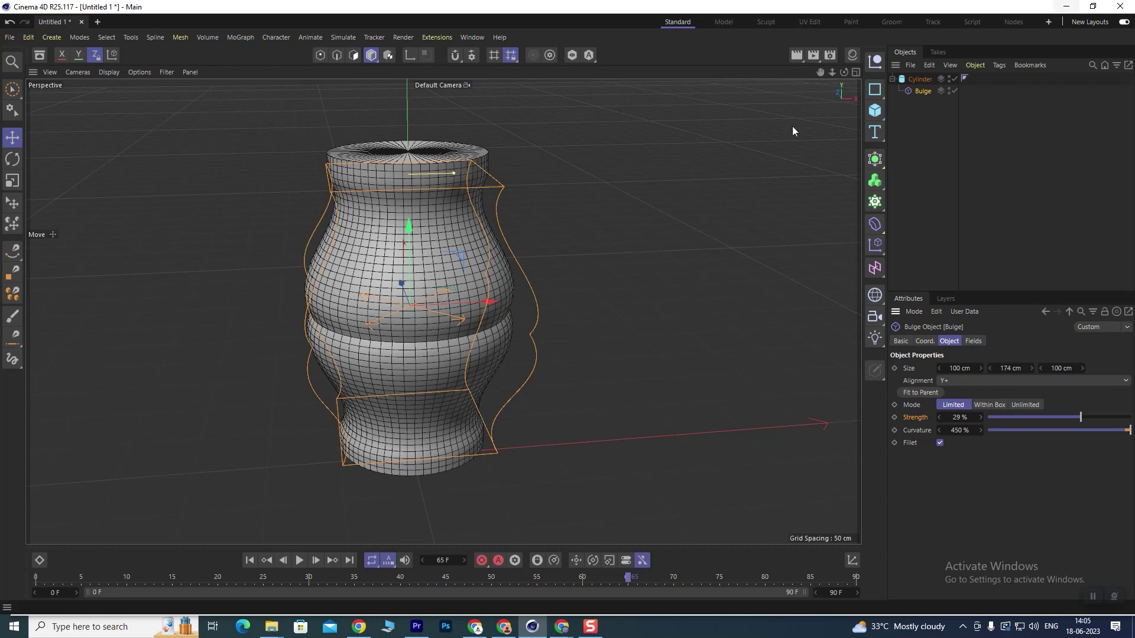
{"action": "left_click_drag", "start_coordinate": [364, 342], "coordinate": [461, 236], "text": "alt"}
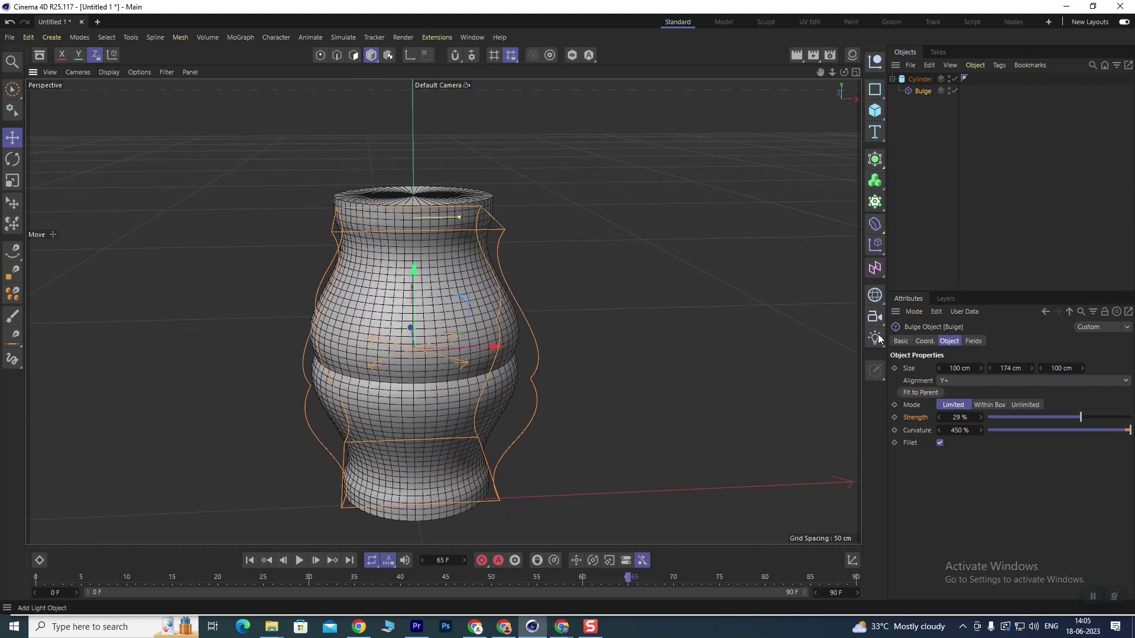
- Set the cylinder's height to 345 cm
{"action": "left_click", "coordinate": [920, 79]}
{"action": "left_click_drag", "start_coordinate": [983, 381], "coordinate": [1028, 381]}
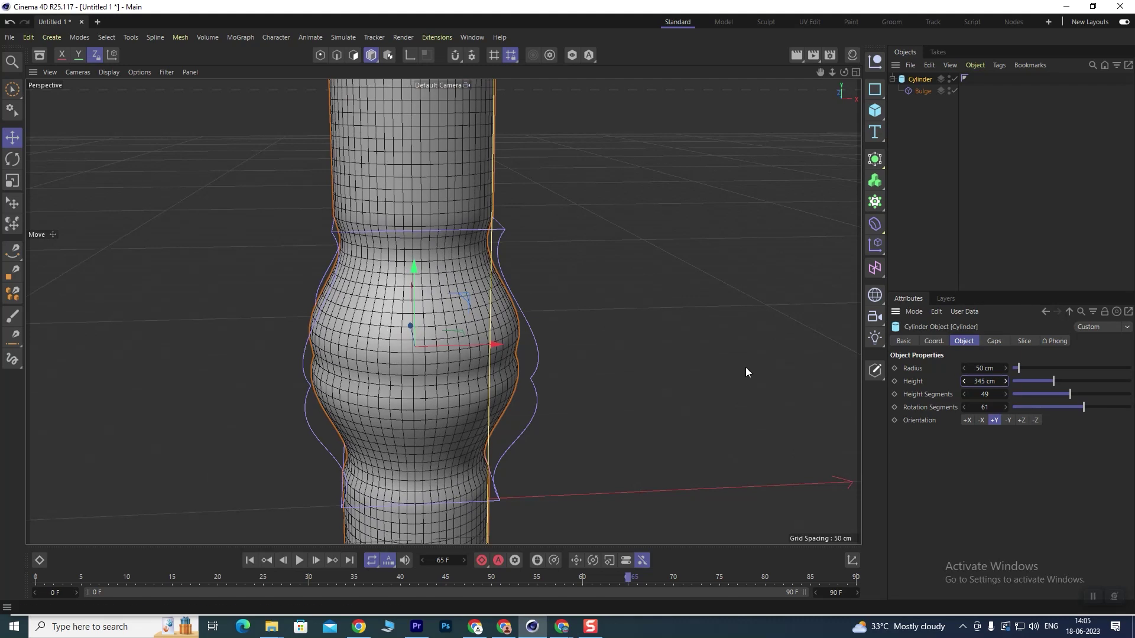
{"action": "scroll", "coordinate": [380, 260], "scroll_direction": "down", "scroll_amount": 4}
{"action": "mouse_move", "coordinate": [375, 361]}
{"action": "left_mouse_down", "text": "alt"}
{"action": "mouse_move", "coordinate": [390, 333]}
{"action": "mouse_move", "coordinate": [385, 349]}
{"action": "left_mouse_up", "text": "alt"}
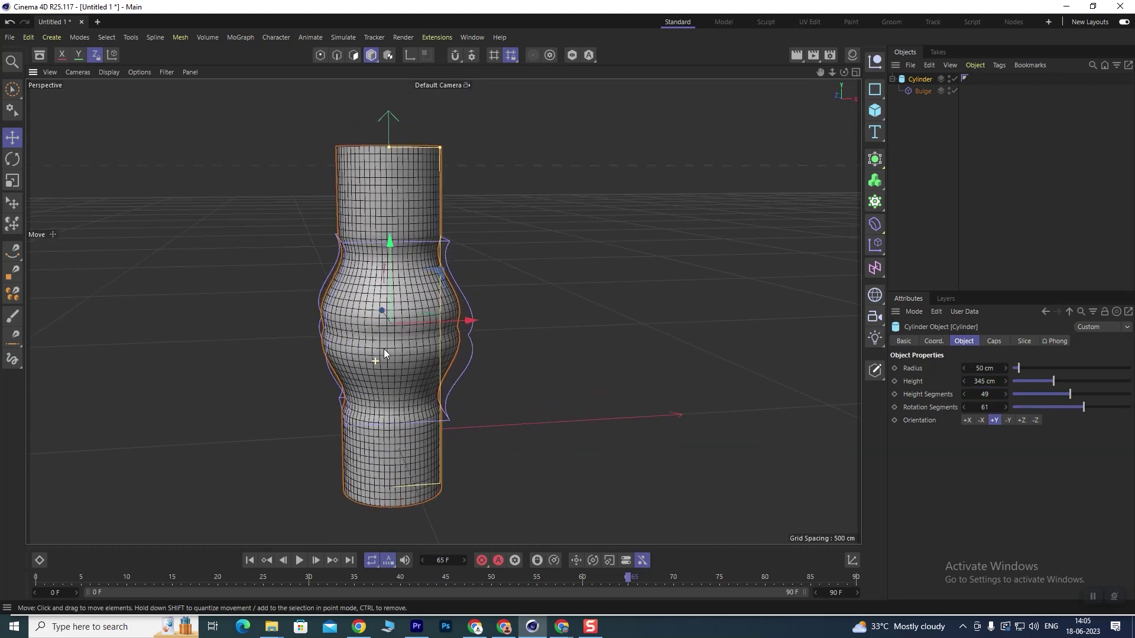
- Set the Bulge deformer's strength to 36% and its curvature to 858%
{"action": "left_click", "coordinate": [923, 91]}
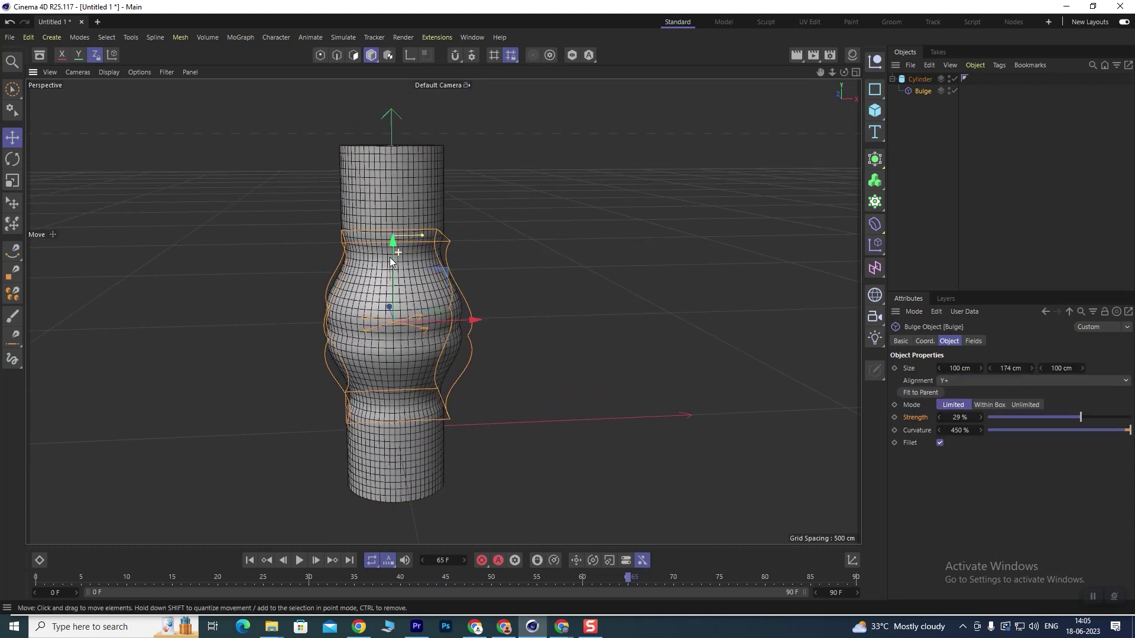
{"action": "mouse_move", "coordinate": [966, 417]}
{"action": "left_mouse_down"}
{"action": "mouse_move", "coordinate": [981, 417]}
{"action": "mouse_move", "coordinate": [969, 417]}
{"action": "left_mouse_up"}
{"action": "left_click_drag", "start_coordinate": [972, 430], "coordinate": [1093, 431]}
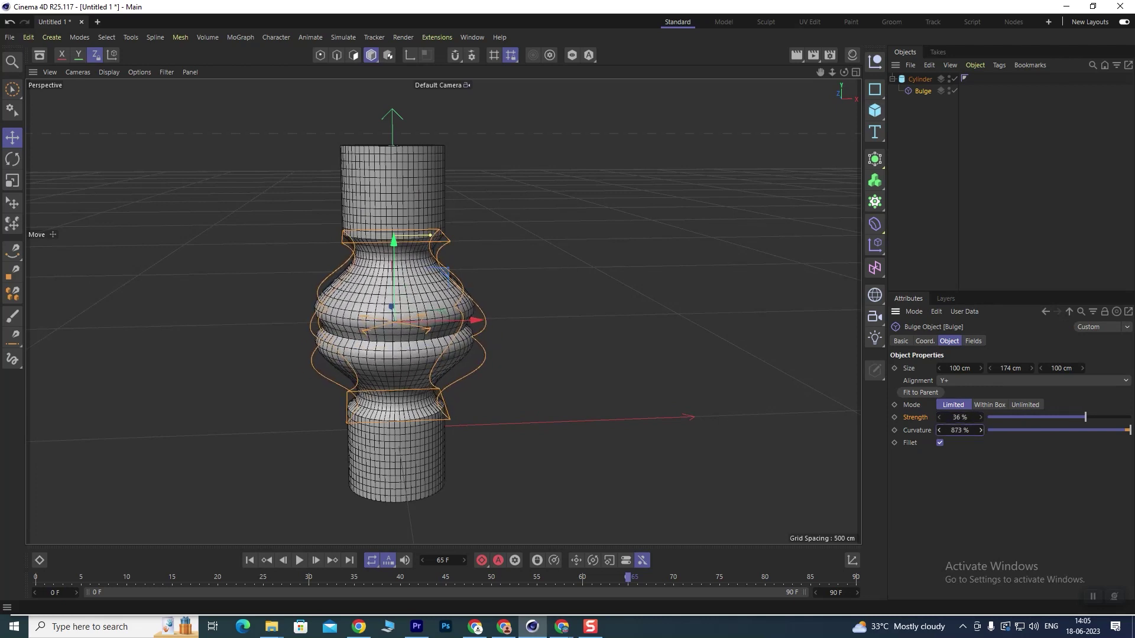
{"action": "scroll", "coordinate": [283, 301], "scroll_direction": "down", "scroll_amount": 3}
{"action": "left_click_drag", "start_coordinate": [373, 300], "coordinate": [405, 305], "text": "alt"}
{"action": "scroll", "coordinate": [389, 280], "scroll_direction": "up", "scroll_amount": 2}
{"action": "scroll", "coordinate": [388, 280], "scroll_direction": "up", "scroll_amount": 2}
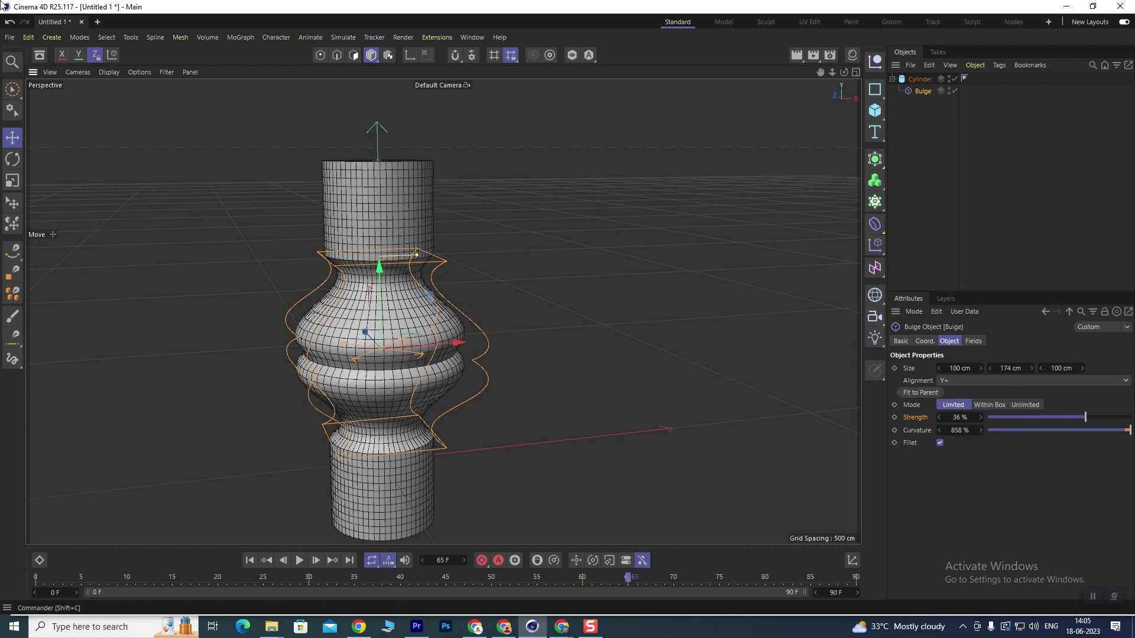
- Raise the cylinder's height segments to 115 and its rotation segments to 94
{"action": "left_click", "coordinate": [919, 78]}
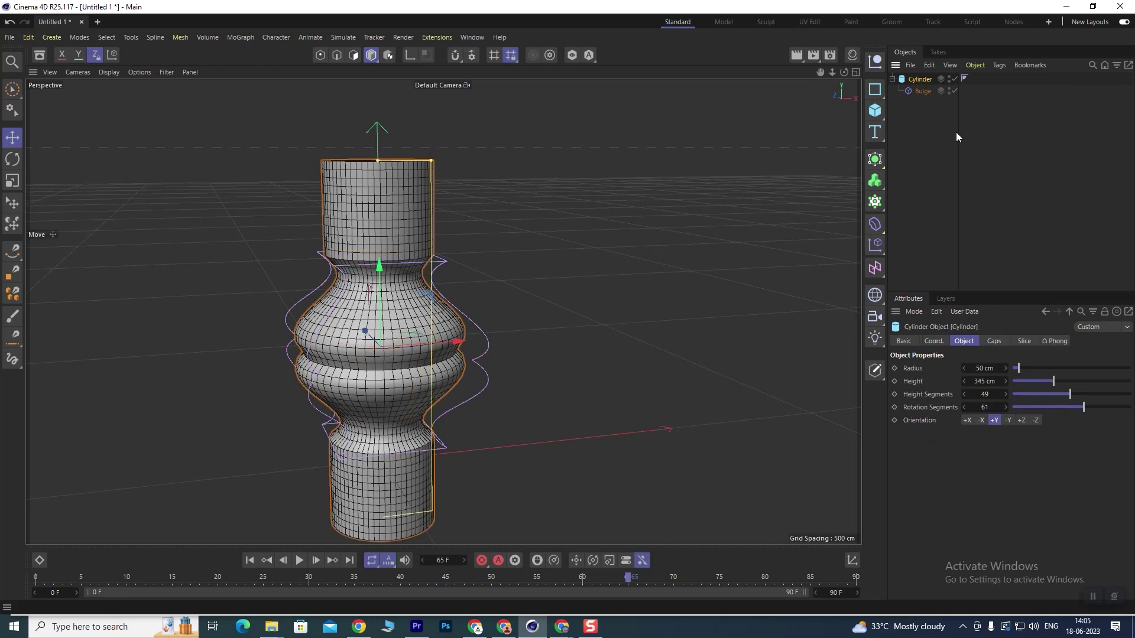
{"action": "left_click_drag", "start_coordinate": [983, 409], "coordinate": [1028, 396]}
{"action": "scroll", "coordinate": [356, 492], "scroll_direction": "up", "scroll_amount": 2}
{"action": "scroll", "coordinate": [375, 436], "scroll_direction": "down", "scroll_amount": 4}
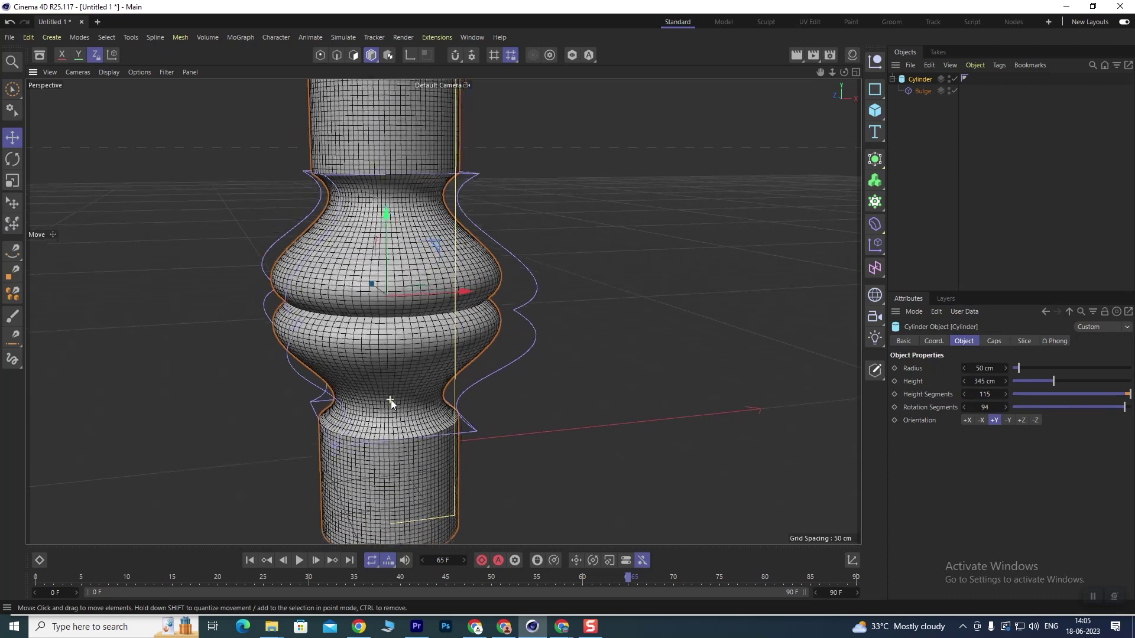
{"action": "scroll", "coordinate": [394, 350], "scroll_direction": "up", "scroll_amount": 1}
{"action": "middle_click_drag", "start_coordinate": [395, 349], "coordinate": [325, 334], "text": "alt"}
{"action": "left_click_drag", "start_coordinate": [296, 367], "coordinate": [309, 376], "text": "alt"}
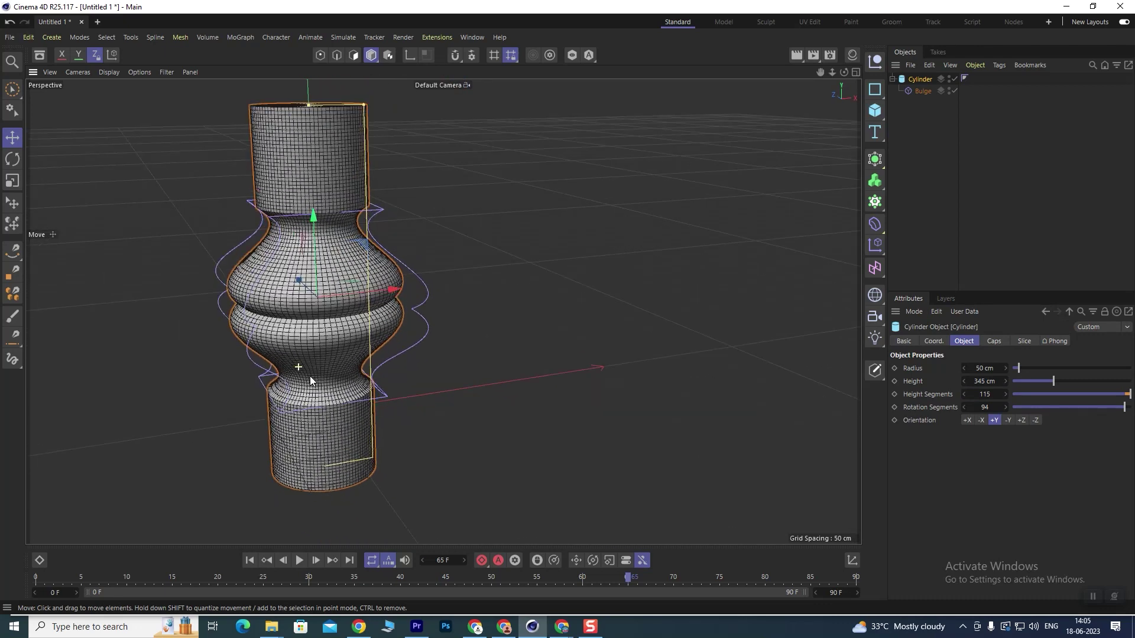
{"action": "middle_click_drag", "start_coordinate": [319, 353], "coordinate": [292, 363], "text": "alt"}
{"action": "left_click_drag", "start_coordinate": [289, 364], "coordinate": [281, 361], "text": "alt"}
{"action": "middle_click_drag", "start_coordinate": [281, 365], "coordinate": [230, 357]}
- Add a Bend deformer as a child of the cylinder above the Bulge and fit it to the parent
{"action": "left_click_drag", "start_coordinate": [875, 223], "coordinate": [926, 214]}
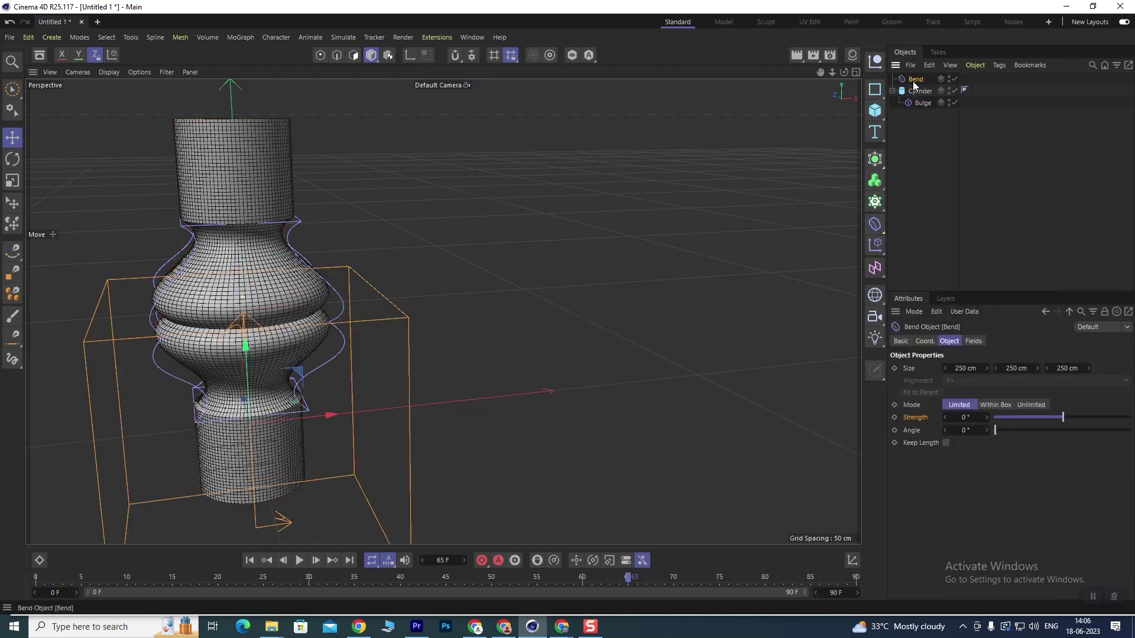
{"action": "left_click_drag", "start_coordinate": [921, 88], "coordinate": [921, 90]}
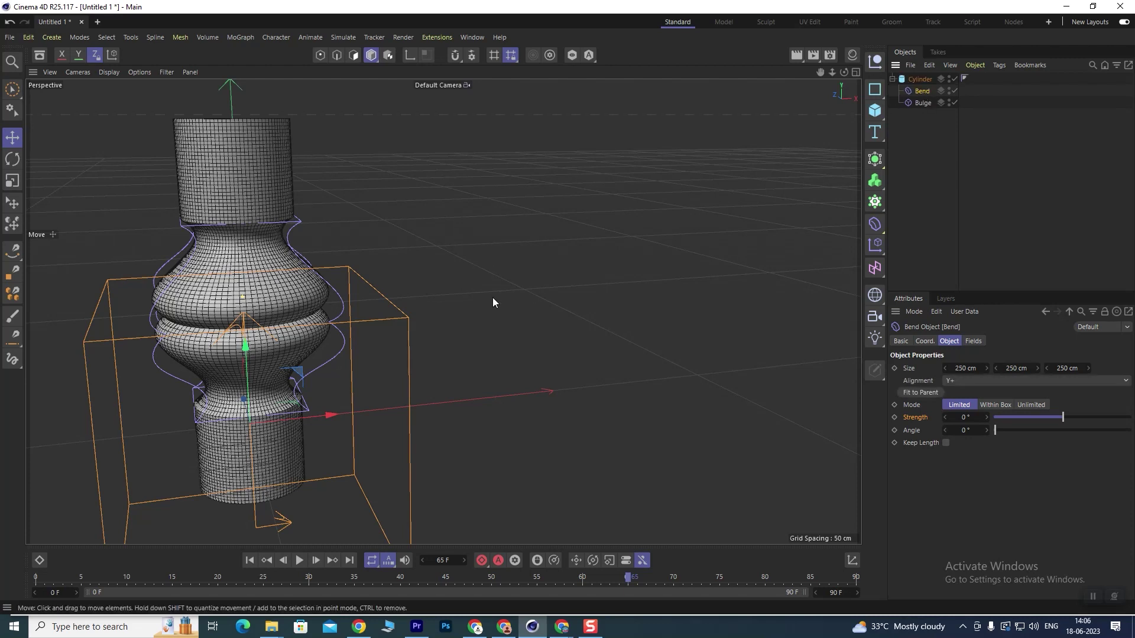
{"action": "scroll", "coordinate": [492, 301], "scroll_direction": "down", "scroll_amount": 2}
{"action": "left_click", "coordinate": [919, 392]}
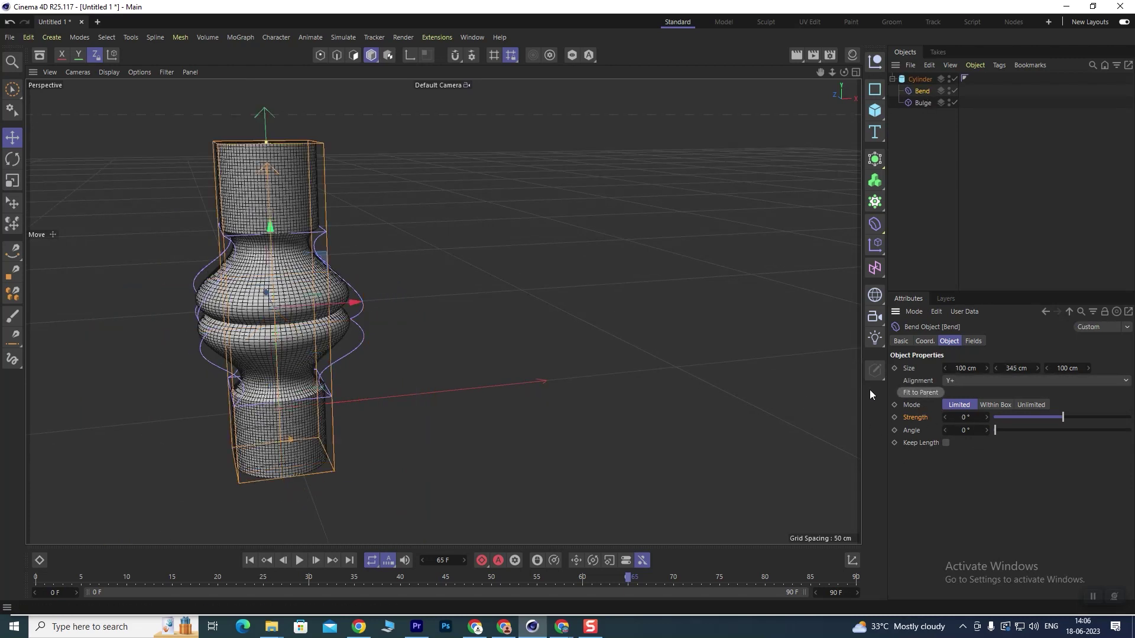
{"action": "scroll", "coordinate": [477, 349], "scroll_direction": "down", "scroll_amount": 3}
{"action": "left_click_drag", "start_coordinate": [317, 366], "coordinate": [300, 342], "text": "alt"}
{"action": "scroll", "coordinate": [300, 342], "scroll_direction": "up", "scroll_amount": 2}
{"action": "scroll", "coordinate": [299, 342], "scroll_direction": "up", "scroll_amount": 1}
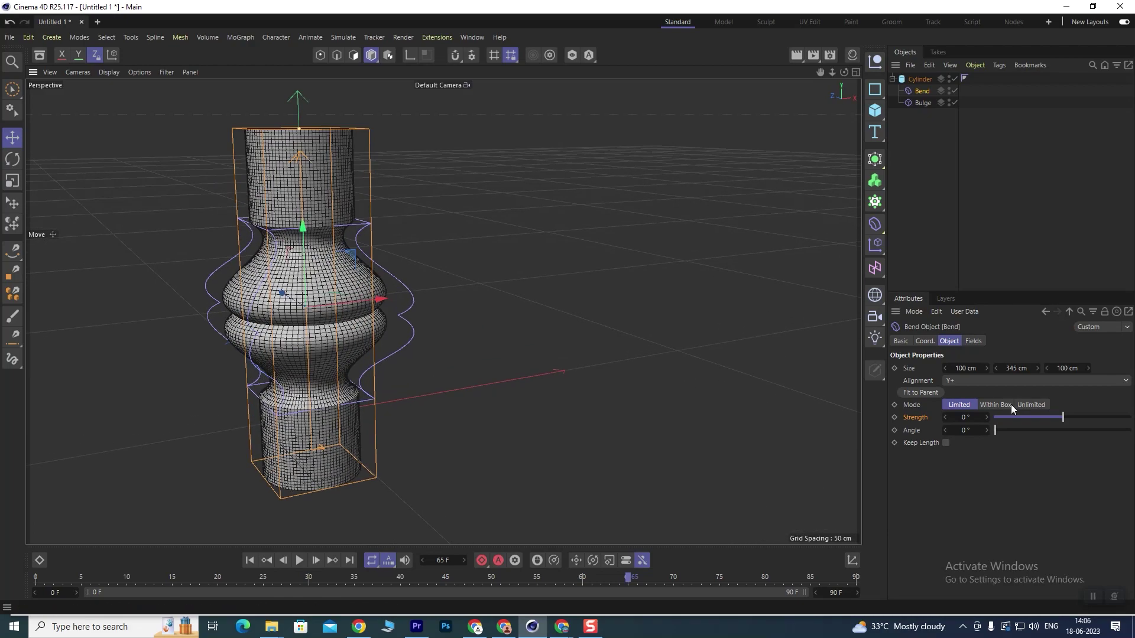
- Move the Bend deformer below the Bulge in the cylinder's hierarchy and set its strength to 39°
{"action": "mouse_move", "coordinate": [962, 417]}
{"action": "left_mouse_down"}
{"action": "mouse_move", "coordinate": [1029, 418]}
{"action": "mouse_move", "coordinate": [898, 417]}
{"action": "mouse_move", "coordinate": [980, 418]}
{"action": "left_mouse_up"}
{"action": "left_click_drag", "start_coordinate": [927, 91], "coordinate": [923, 107]}
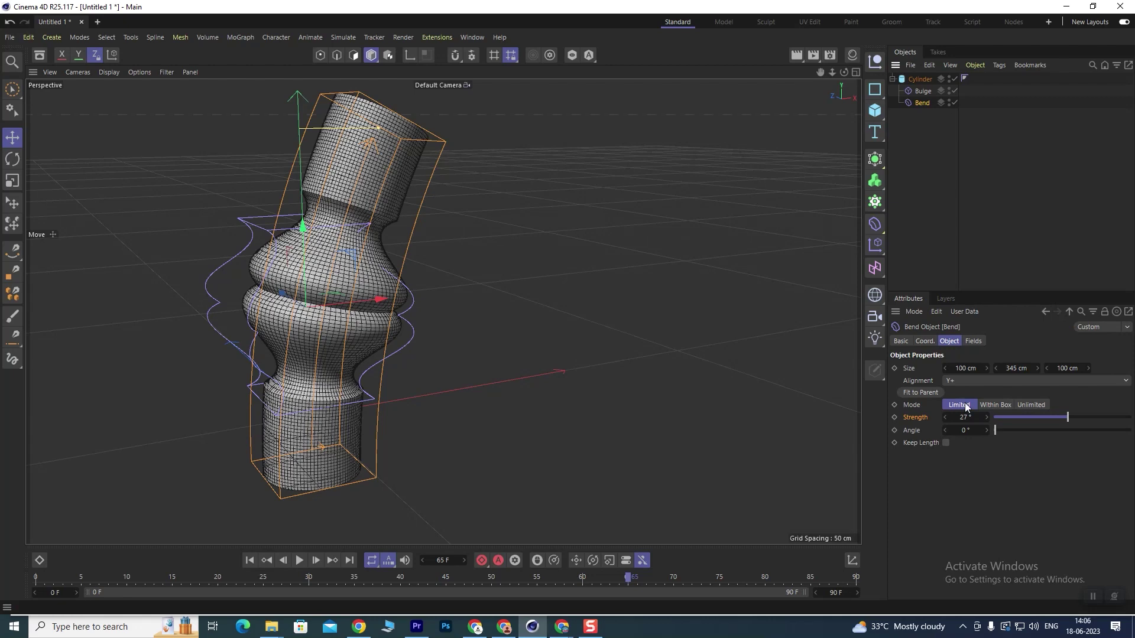
{"action": "left_click_drag", "start_coordinate": [962, 419], "coordinate": [989, 420]}
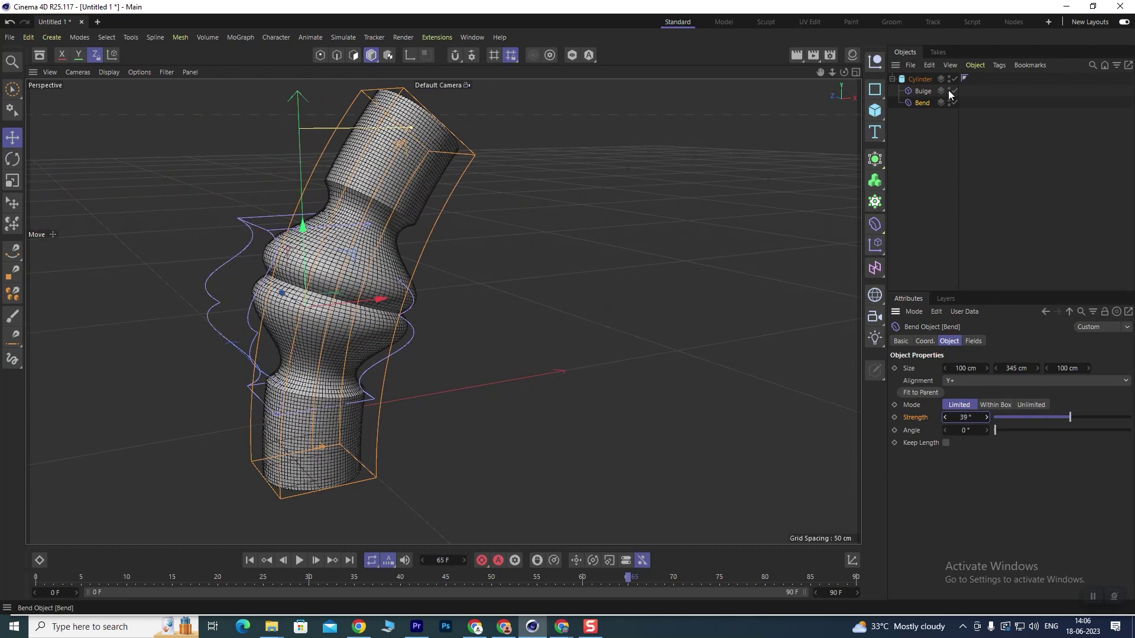
- Try the Bend deformer above the Bulge and as its child, then return it below the Bulge under the cylinder
{"action": "left_click_drag", "start_coordinate": [927, 98], "coordinate": [925, 87]}
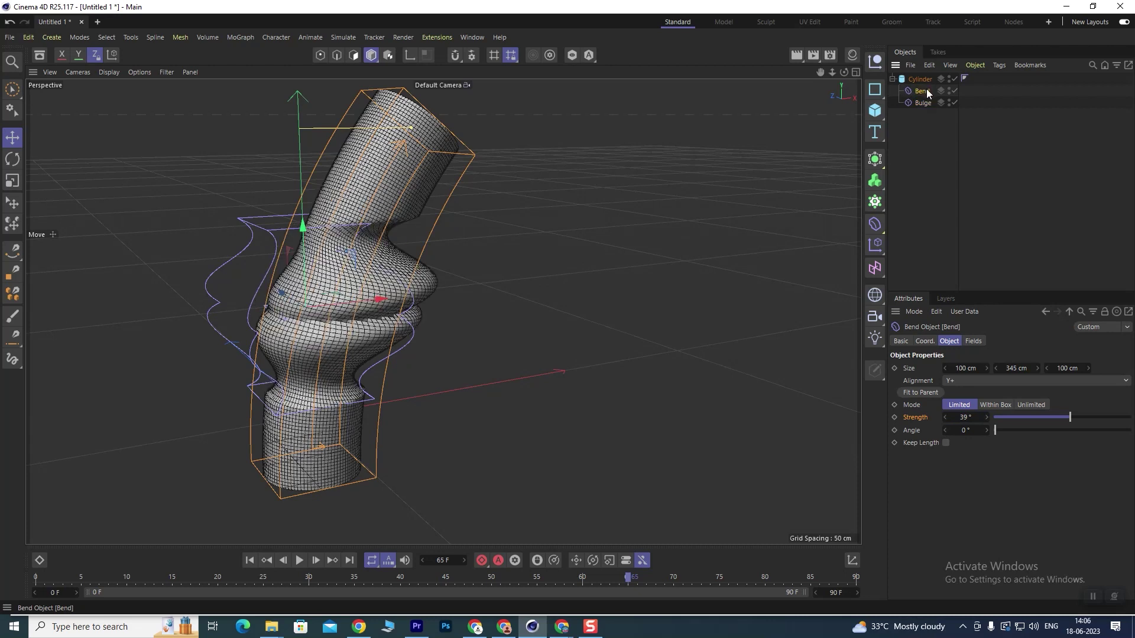
{"action": "left_click", "coordinate": [919, 78]}
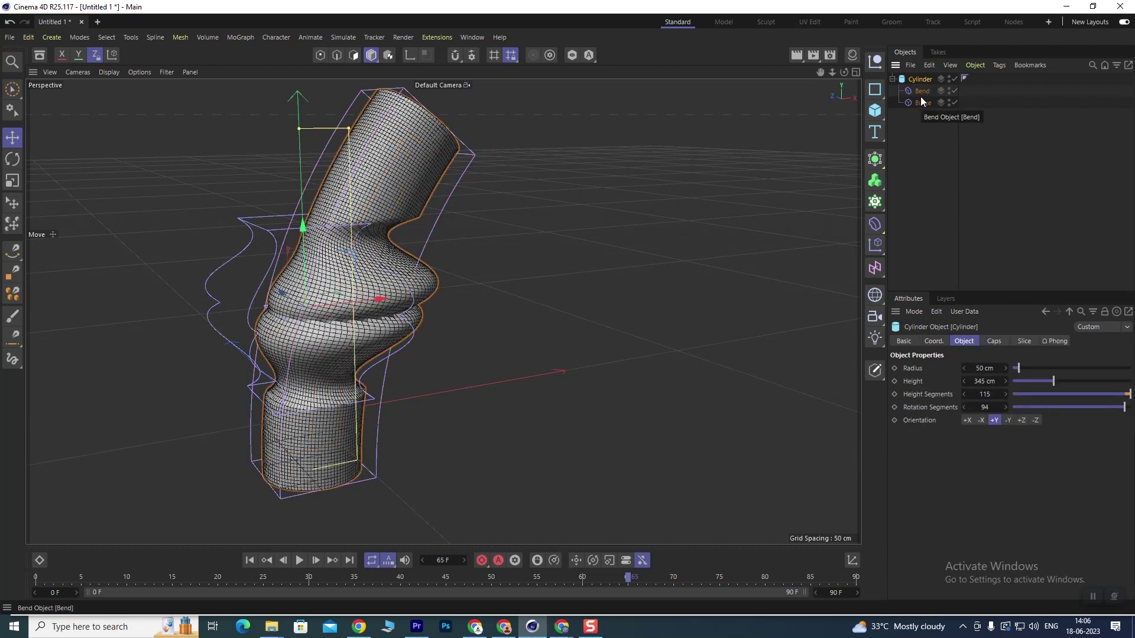
{"action": "left_click_drag", "start_coordinate": [919, 89], "coordinate": [924, 103]}
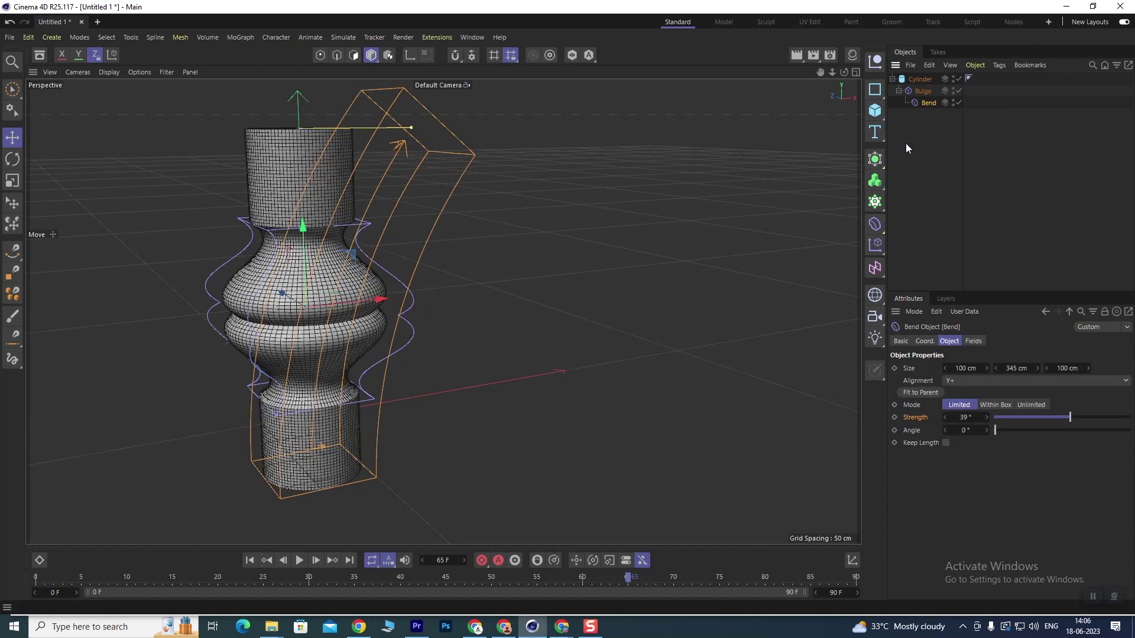
{"action": "mouse_move", "coordinate": [929, 105]}
{"action": "left_mouse_down"}
{"action": "mouse_move", "coordinate": [911, 97]}
{"action": "mouse_move", "coordinate": [924, 105]}
{"action": "mouse_move", "coordinate": [921, 92]}
{"action": "mouse_move", "coordinate": [915, 109]}
{"action": "left_mouse_up"}
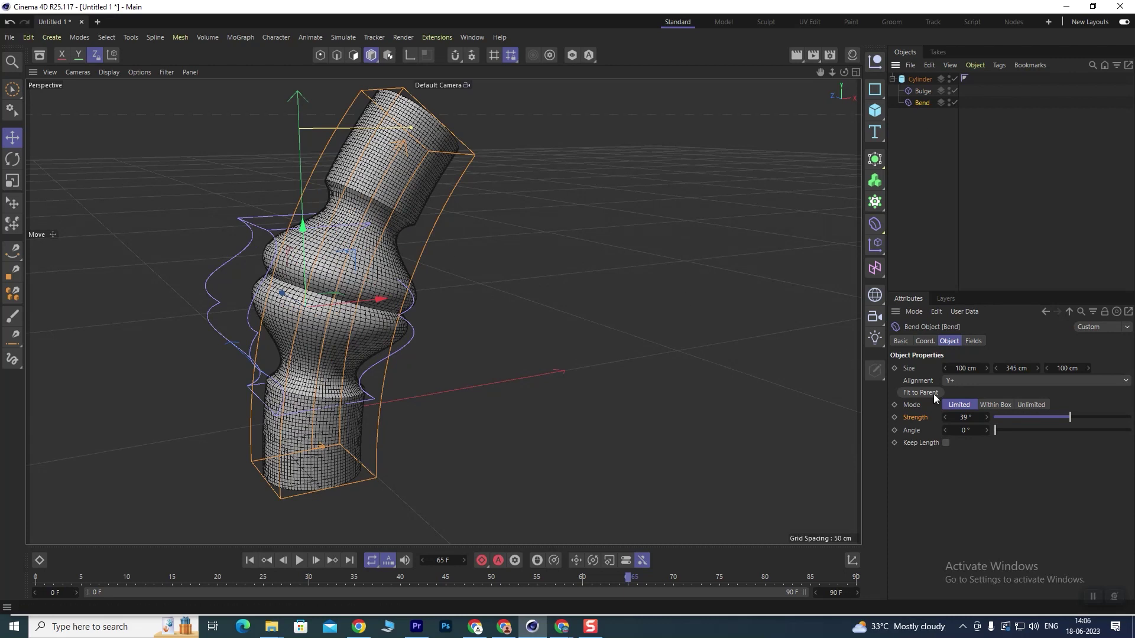
- Try the Bend deformer's Keep Length option on and off, and test a strength of -17°
{"action": "left_click_drag", "start_coordinate": [962, 417], "coordinate": [999, 417]}
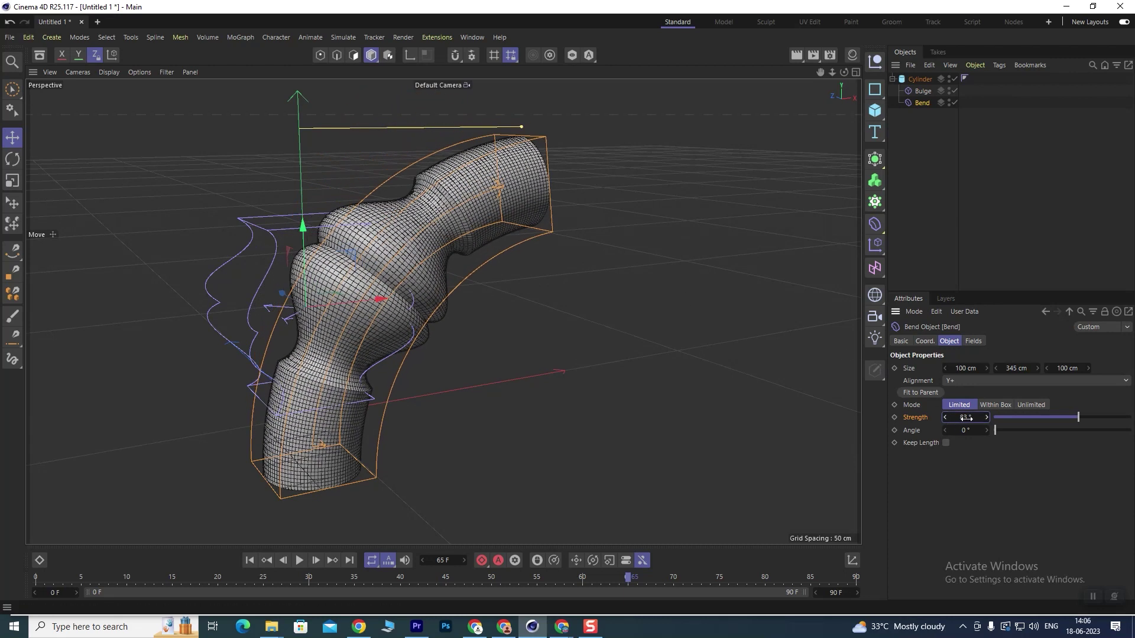
{"action": "left_click", "coordinate": [946, 442]}
{"action": "left_click", "coordinate": [946, 443]}
{"action": "left_click_drag", "start_coordinate": [961, 420], "coordinate": [990, 417]}
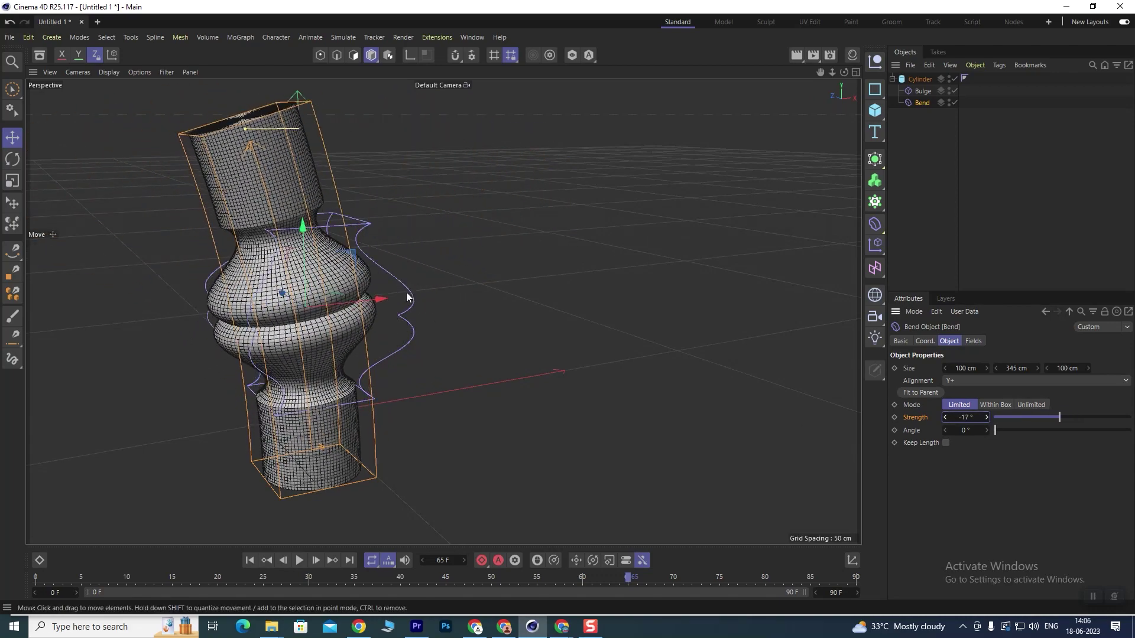
{"action": "scroll", "coordinate": [328, 312], "scroll_direction": "up", "scroll_amount": 3}
{"action": "mouse_move", "coordinate": [306, 329]}
{"action": "left_mouse_down", "text": "alt"}
{"action": "mouse_move", "coordinate": [314, 334]}
{"action": "mouse_move", "coordinate": [290, 335]}
{"action": "left_mouse_up", "text": "alt"}
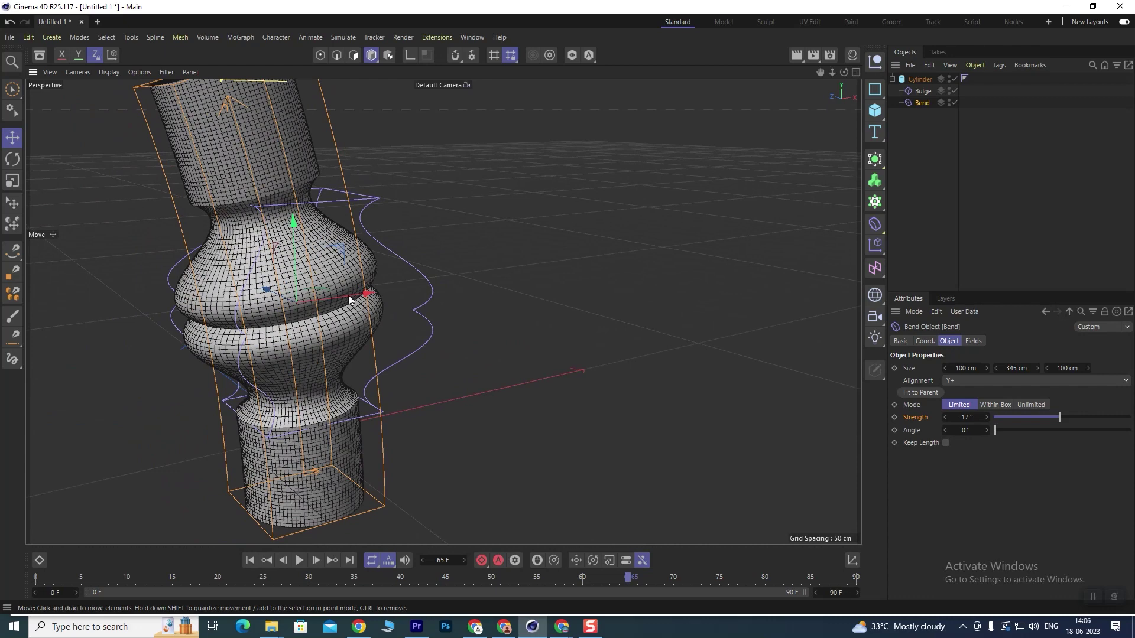
- Set the Bend deformer's strength to 51°
{"action": "scroll", "coordinate": [390, 313], "scroll_direction": "down", "scroll_amount": 3}
{"action": "middle_click_drag", "start_coordinate": [397, 314], "coordinate": [373, 315], "text": "alt"}
{"action": "left_click_drag", "start_coordinate": [963, 418], "coordinate": [993, 419]}
{"action": "left_click_drag", "start_coordinate": [328, 401], "coordinate": [418, 327], "text": "alt"}
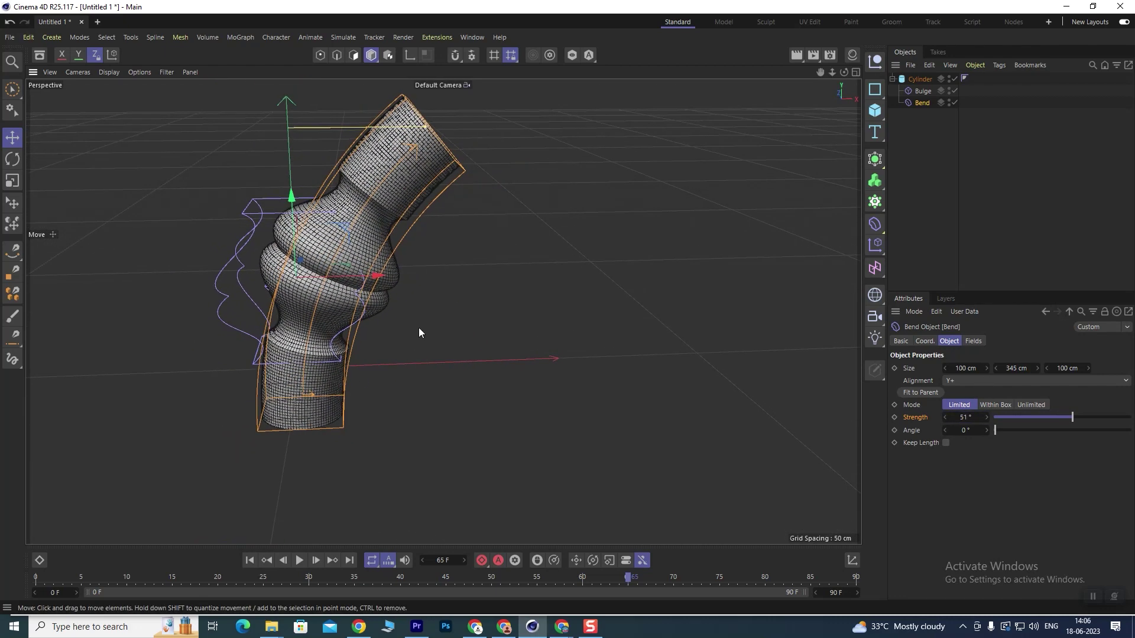
{"action": "middle_click_drag", "start_coordinate": [419, 327], "coordinate": [334, 345], "text": "alt"}
{"action": "left_click_drag", "start_coordinate": [275, 364], "coordinate": [341, 342], "text": "alt"}
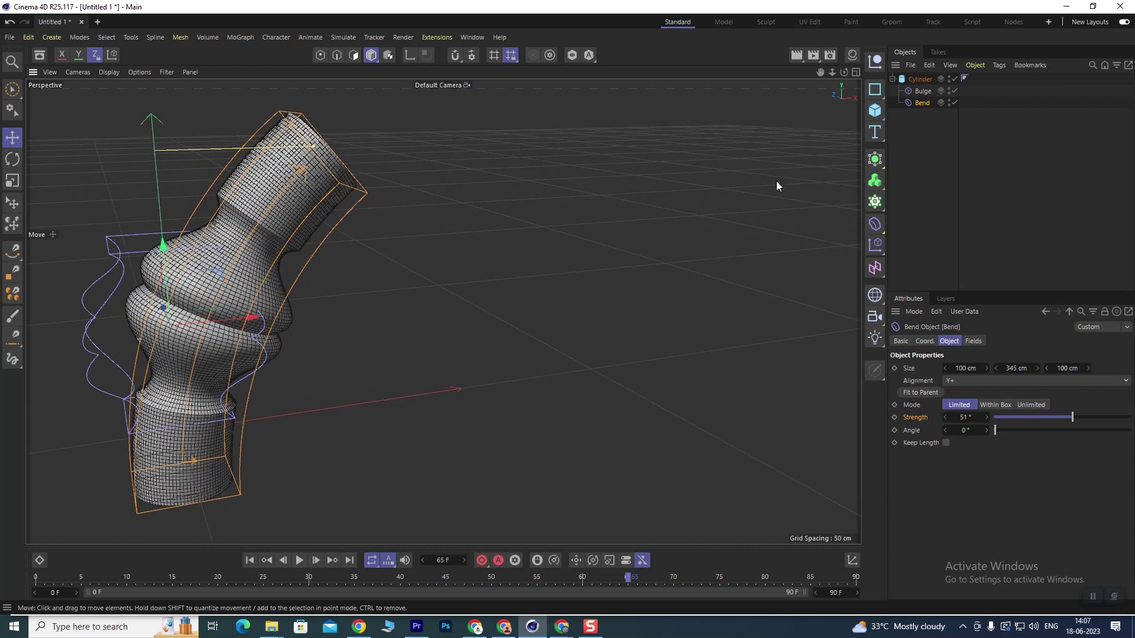
- Add a sphere and move it along the X axis, clear of the bent cylinder
{"action": "left_click", "coordinate": [875, 110]}
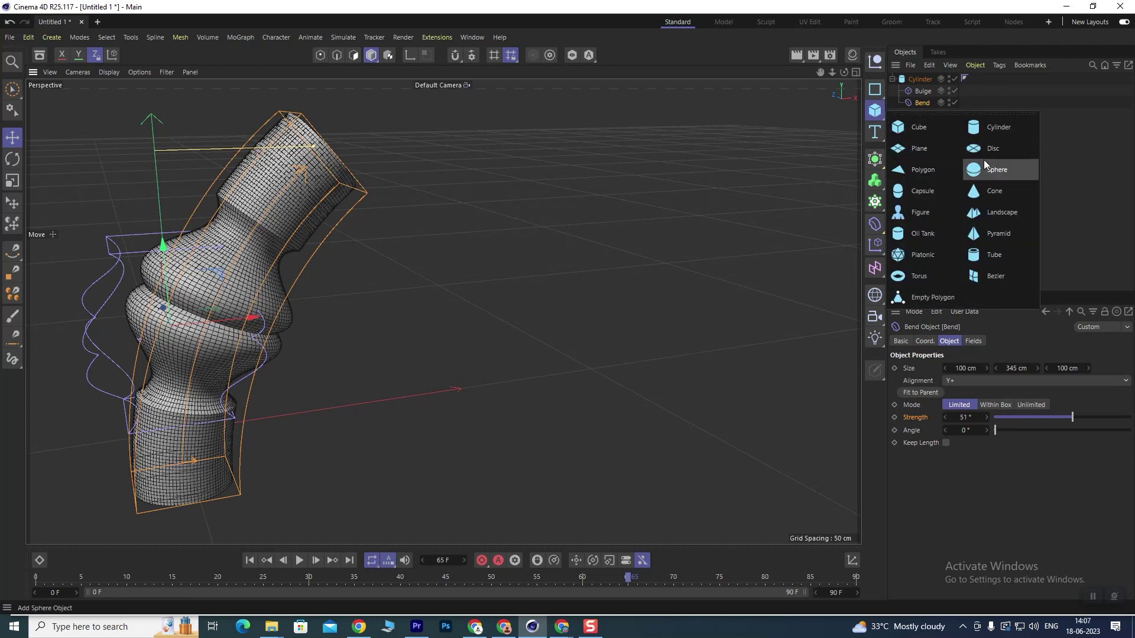
{"action": "left_click", "coordinate": [998, 170]}
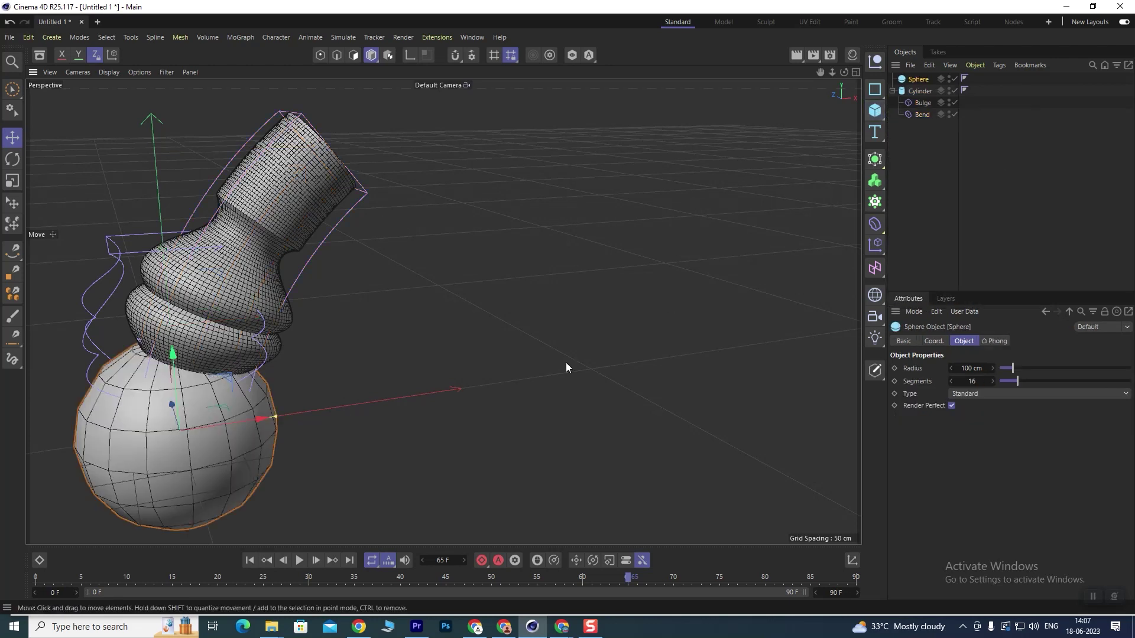
{"action": "left_click_drag", "start_coordinate": [264, 419], "coordinate": [661, 353]}
{"action": "mouse_move", "coordinate": [614, 419]}
{"action": "left_mouse_down", "text": "alt"}
{"action": "mouse_move", "coordinate": [583, 422]}
{"action": "mouse_move", "coordinate": [598, 416]}
{"action": "left_mouse_up", "text": "alt"}
{"action": "middle_click_drag", "start_coordinate": [641, 412], "coordinate": [577, 397], "text": "alt"}
- Increase the sphere's segments to 80
{"action": "left_click_drag", "start_coordinate": [977, 384], "coordinate": [1046, 383]}
{"action": "scroll", "coordinate": [537, 387], "scroll_direction": "up", "scroll_amount": 2}
{"action": "left_click_drag", "start_coordinate": [526, 390], "coordinate": [533, 364], "text": "alt"}
{"action": "scroll", "coordinate": [526, 359], "scroll_direction": "down", "scroll_amount": 2}
{"action": "middle_click_drag", "start_coordinate": [520, 355], "coordinate": [511, 354], "text": "alt"}
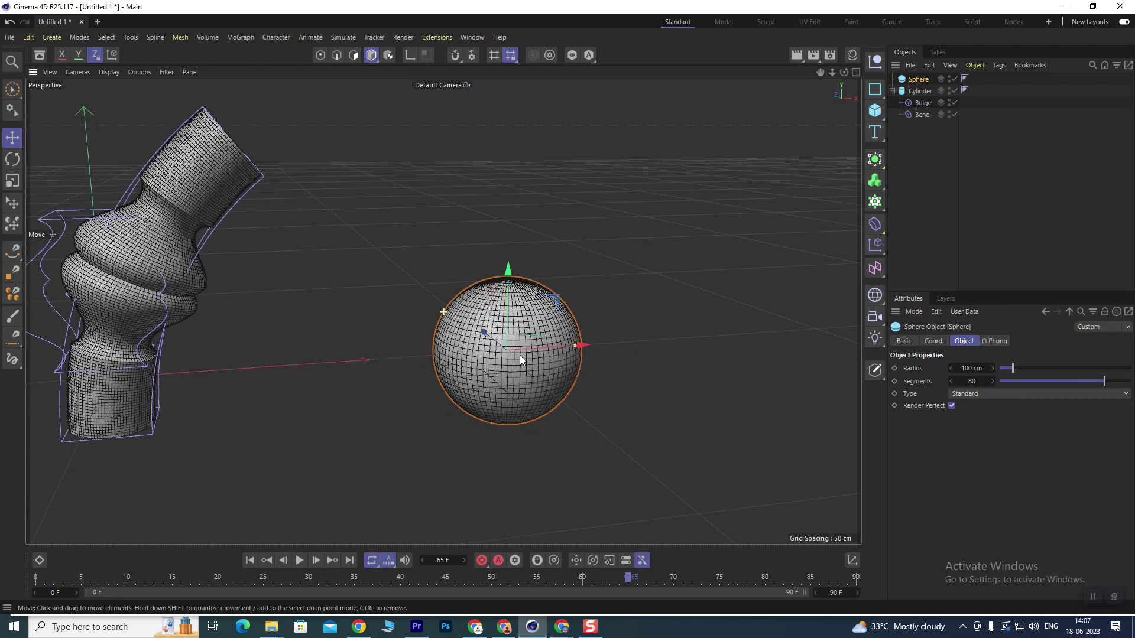
- Add a Bulge deformer as a child of the sphere and fit it to the parent
{"action": "left_click_drag", "start_coordinate": [873, 224], "coordinate": [1004, 225]}
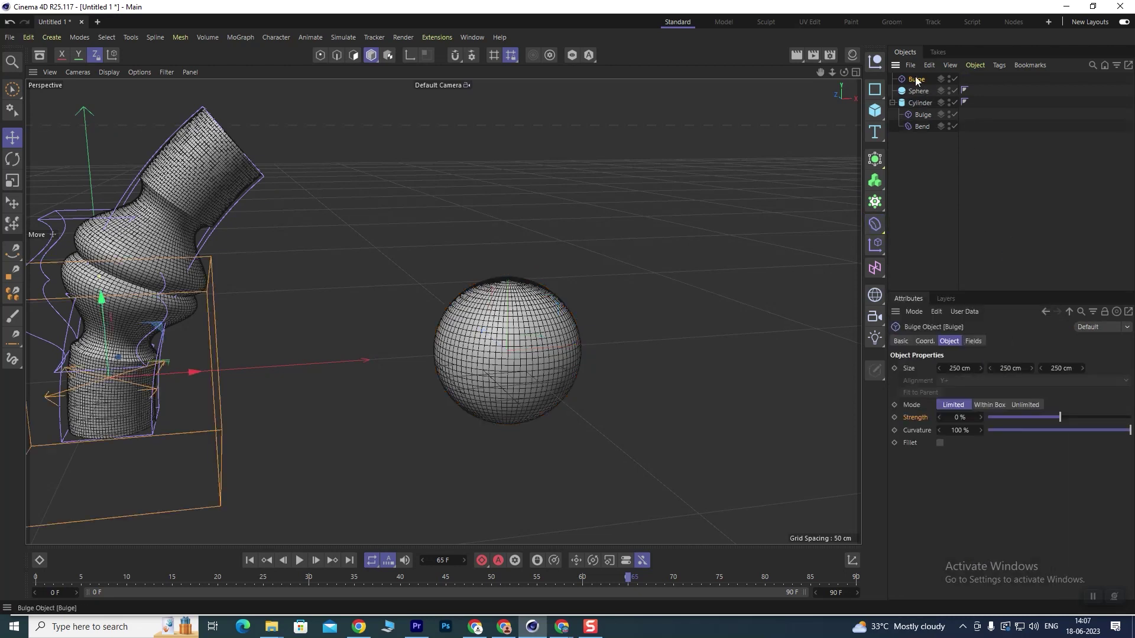
{"action": "left_click_drag", "start_coordinate": [916, 90], "coordinate": [915, 90]}
{"action": "scroll", "coordinate": [549, 313], "scroll_direction": "up", "scroll_amount": 2}
{"action": "left_click_drag", "start_coordinate": [523, 336], "coordinate": [534, 346], "text": "alt"}
{"action": "scroll", "coordinate": [605, 323], "scroll_direction": "down", "scroll_amount": 2}
{"action": "left_click", "coordinate": [922, 392]}
{"action": "scroll", "coordinate": [329, 350], "scroll_direction": "down", "scroll_amount": 2}
{"action": "scroll", "coordinate": [378, 364], "scroll_direction": "up", "scroll_amount": 2}
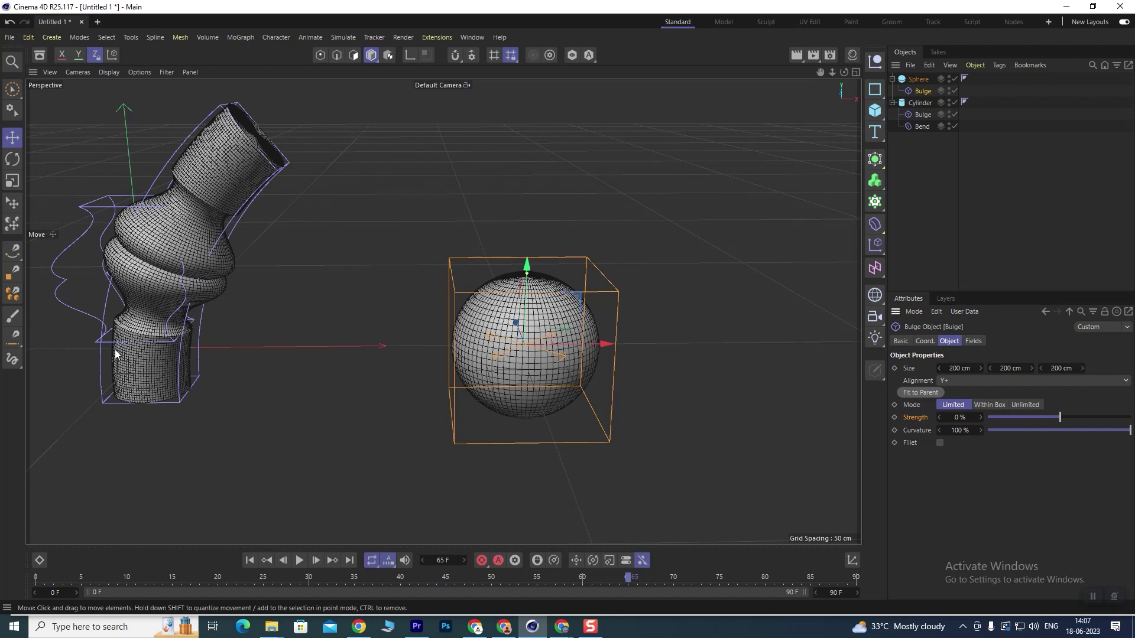
- Set the strength of the sphere's Bulge deformer to -68%
{"action": "left_click_drag", "start_coordinate": [960, 419], "coordinate": [901, 418]}
{"action": "scroll", "coordinate": [537, 371], "scroll_direction": "up", "scroll_amount": 3}
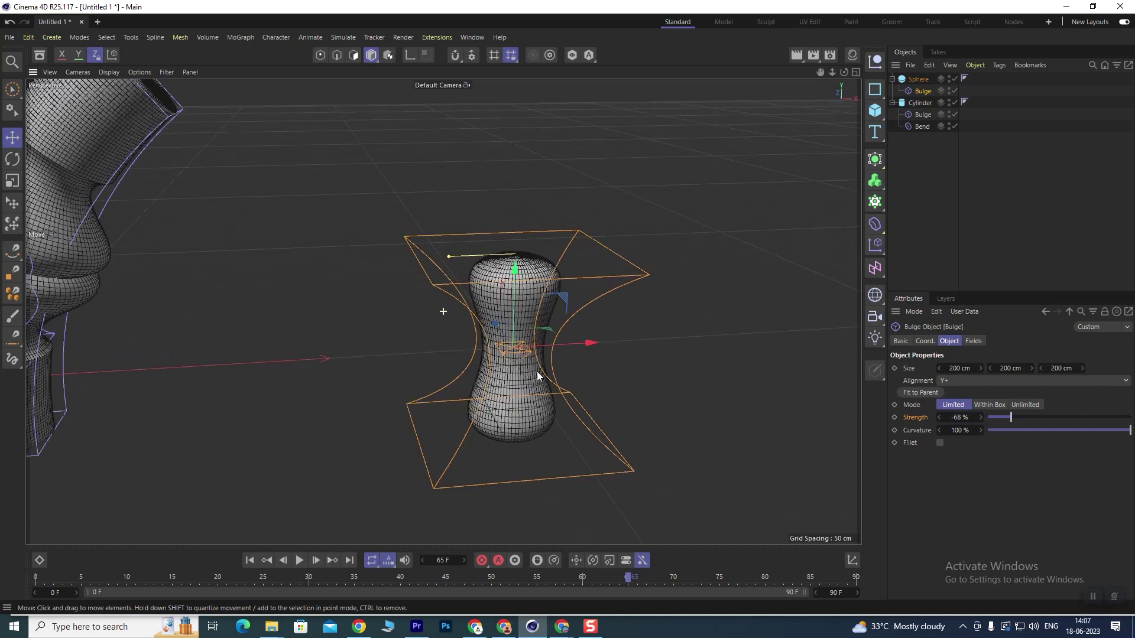
{"action": "left_click_drag", "start_coordinate": [536, 371], "coordinate": [498, 331], "text": "alt"}
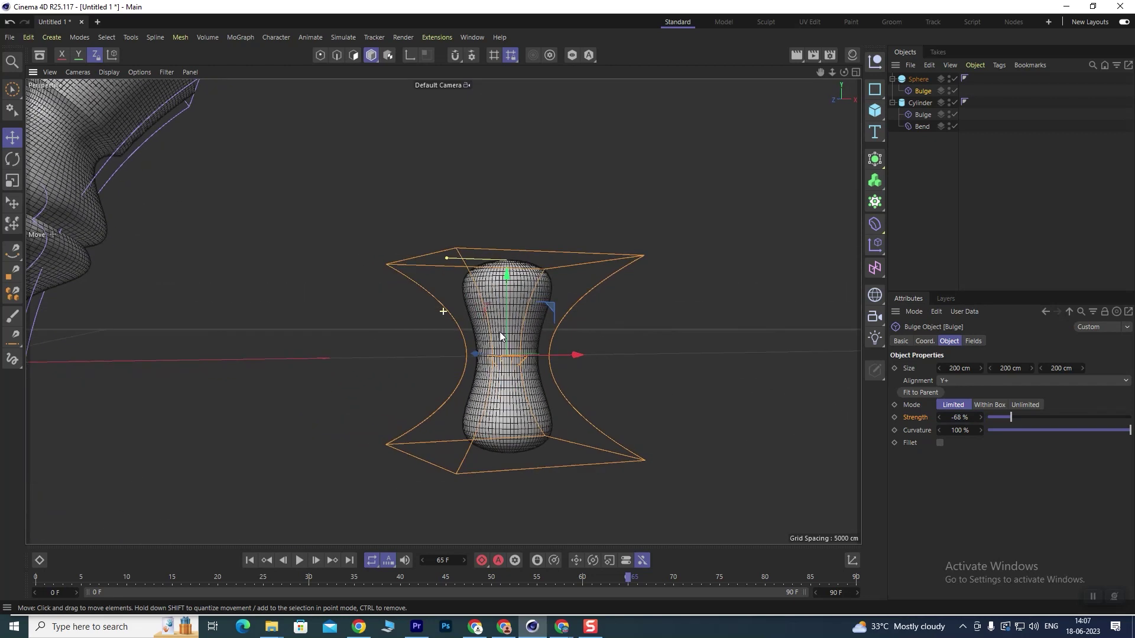
- Set the curvature of the sphere's Bulge deformer to 246% and enable its Fillet option
{"action": "left_click_drag", "start_coordinate": [960, 430], "coordinate": [1051, 430]}
{"action": "left_click_drag", "start_coordinate": [520, 330], "coordinate": [496, 385], "text": "alt"}
{"action": "left_click", "coordinate": [940, 443]}
{"action": "scroll", "coordinate": [559, 344], "scroll_direction": "down", "scroll_amount": 4}
{"action": "middle_click_drag", "start_coordinate": [497, 385], "coordinate": [498, 417], "text": "alt"}
{"action": "scroll", "coordinate": [492, 382], "scroll_direction": "down", "scroll_amount": 3}
{"action": "left_click_drag", "start_coordinate": [477, 383], "coordinate": [489, 379], "text": "alt"}
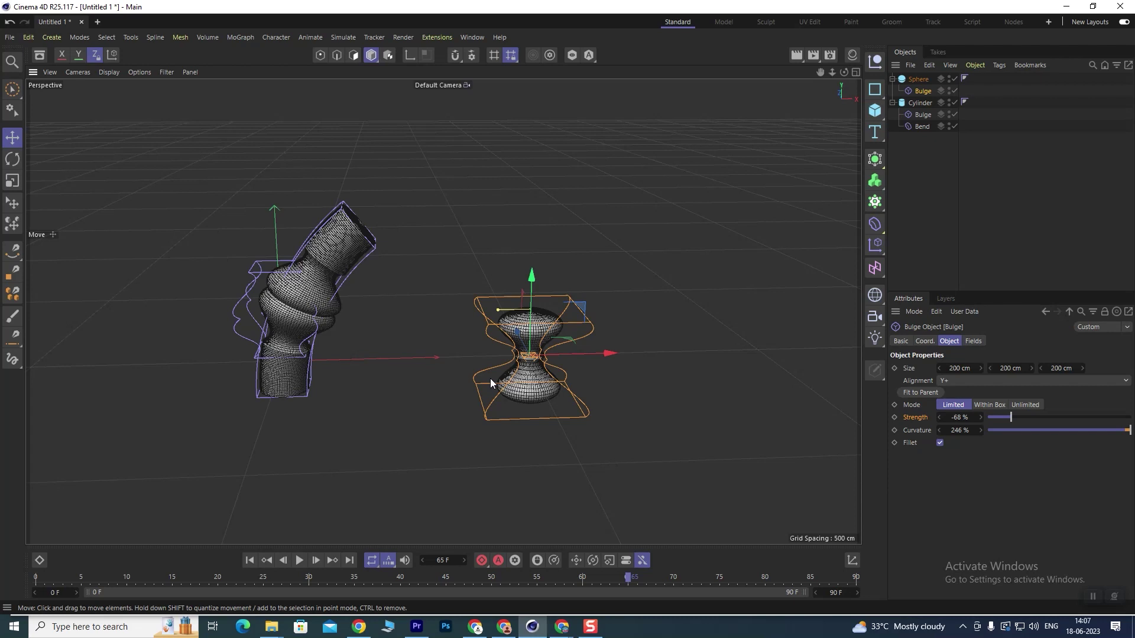
{"action": "right_click_drag", "start_coordinate": [348, 360], "coordinate": [378, 340], "text": "alt"}
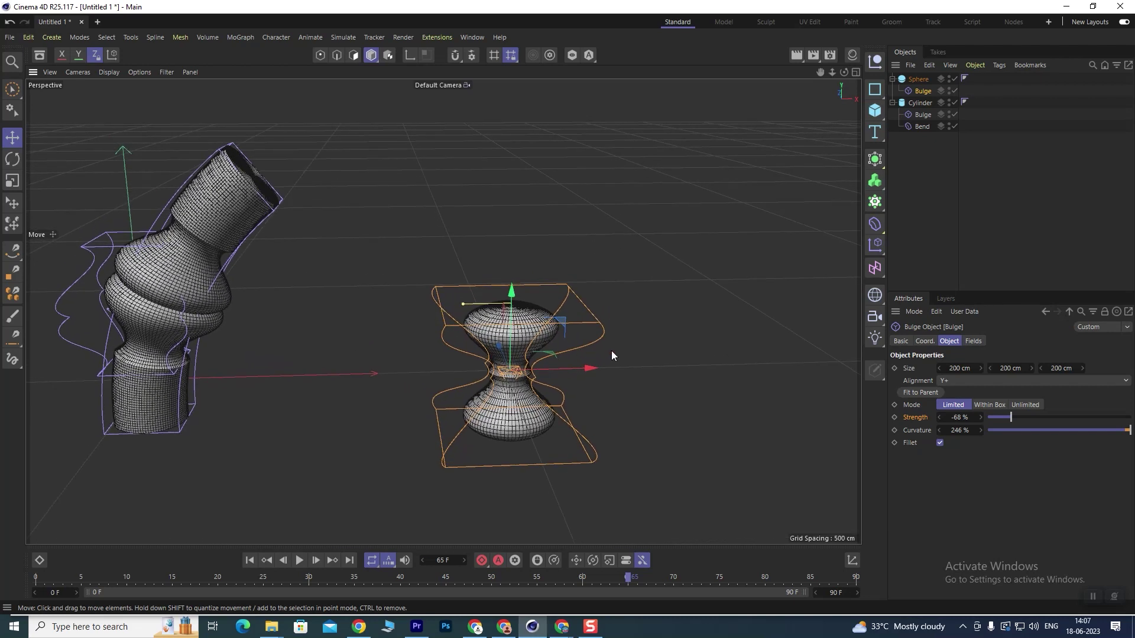
- Move the bulged sphere along the X axis closer to the bent cylinder
{"action": "left_click", "coordinate": [917, 79]}
{"action": "left_click_drag", "start_coordinate": [588, 367], "coordinate": [390, 345]}
{"action": "scroll", "coordinate": [319, 323], "scroll_direction": "up", "scroll_amount": 2}
{"action": "left_click_drag", "start_coordinate": [318, 321], "coordinate": [300, 352], "text": "alt"}
{"action": "scroll", "coordinate": [307, 355], "scroll_direction": "up", "scroll_amount": 1}
{"action": "scroll", "coordinate": [300, 352], "scroll_direction": "up", "scroll_amount": 4}
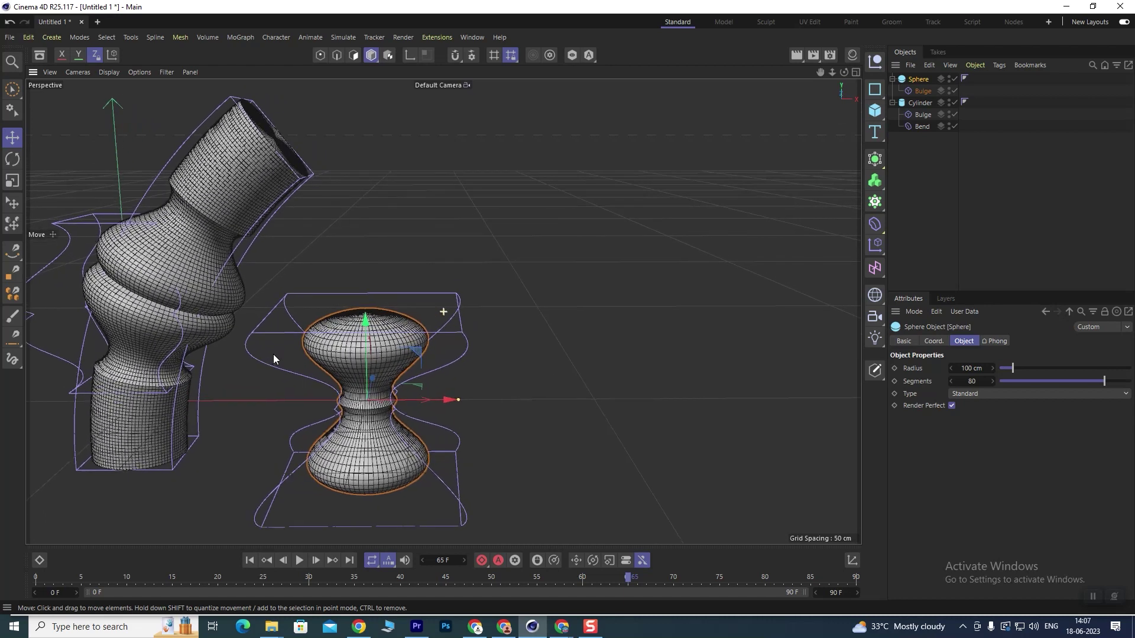
{"action": "middle_click_drag", "start_coordinate": [273, 353], "coordinate": [279, 352], "text": "alt"}
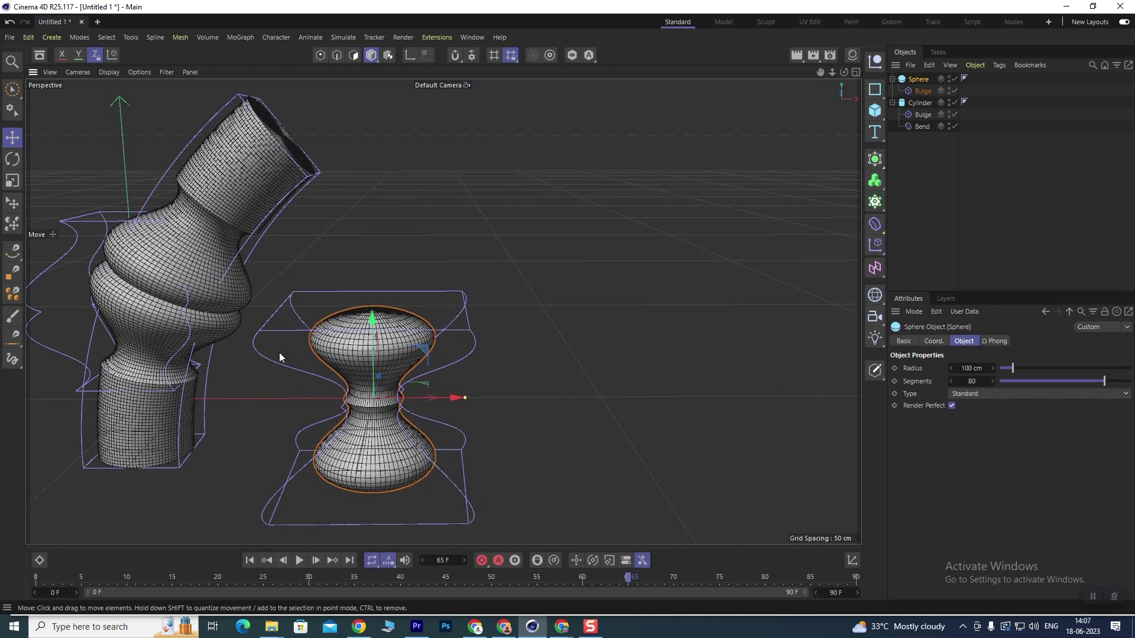